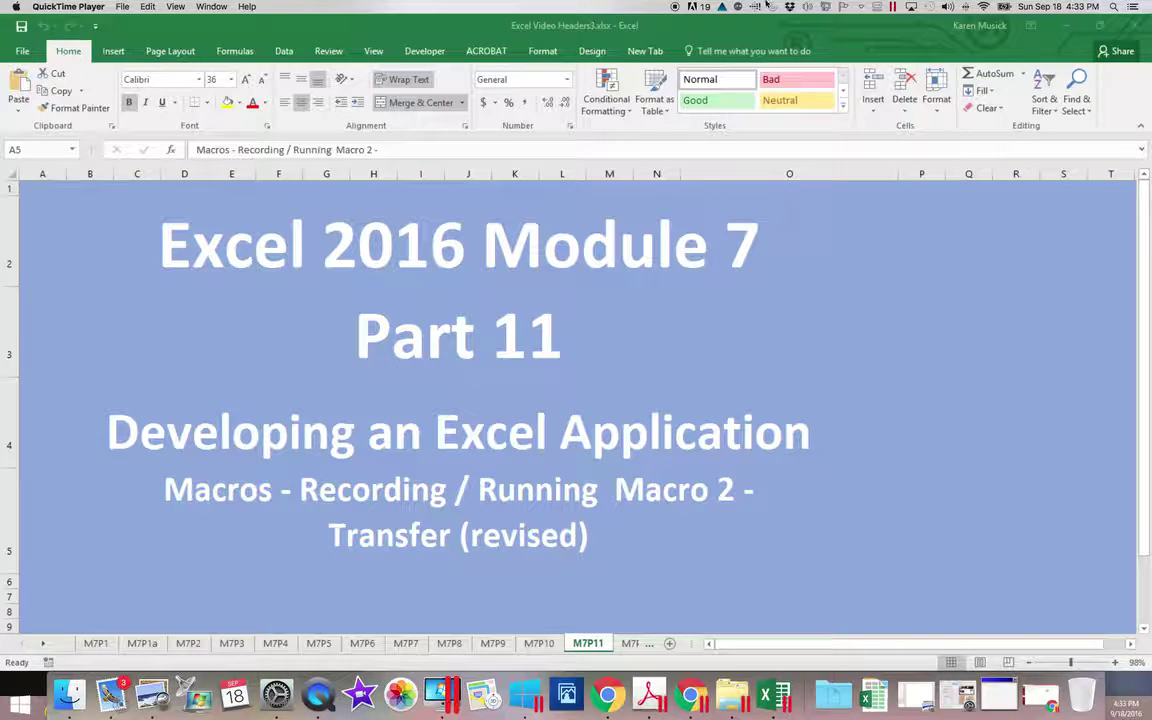
- Minimize the header workbook and review the existing PDFReceipt macro in Winter.xlsm's Macros list without running it
left_click(1064, 26)
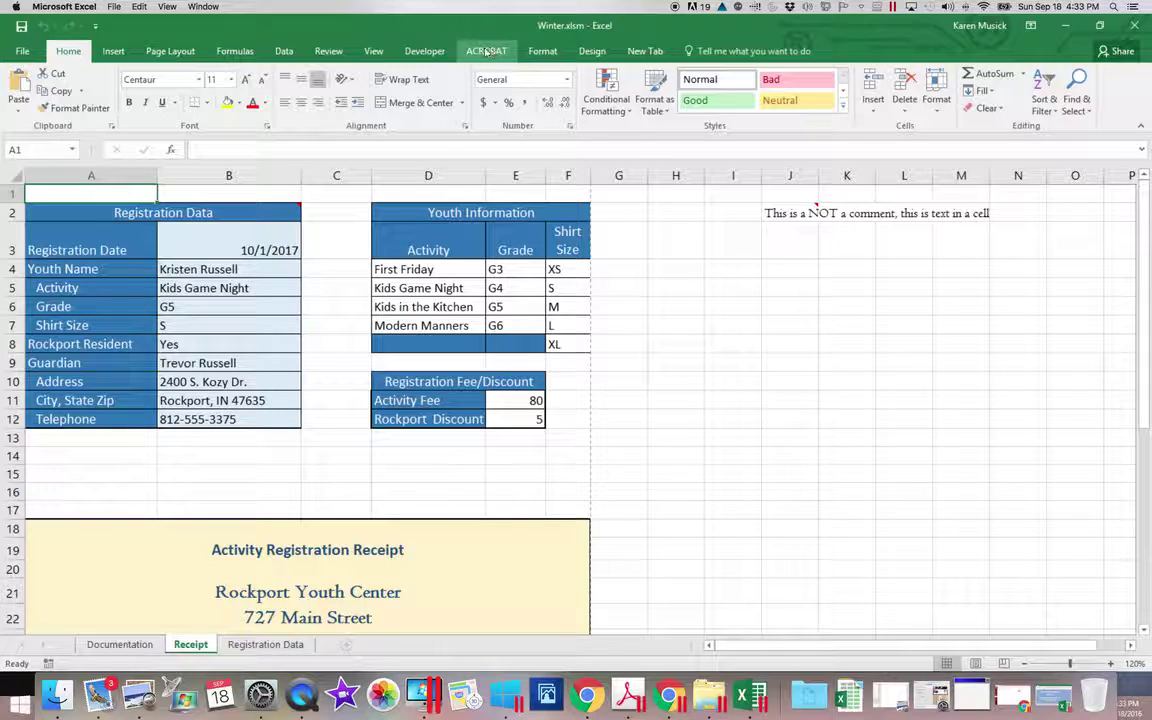
left_click(426, 51)
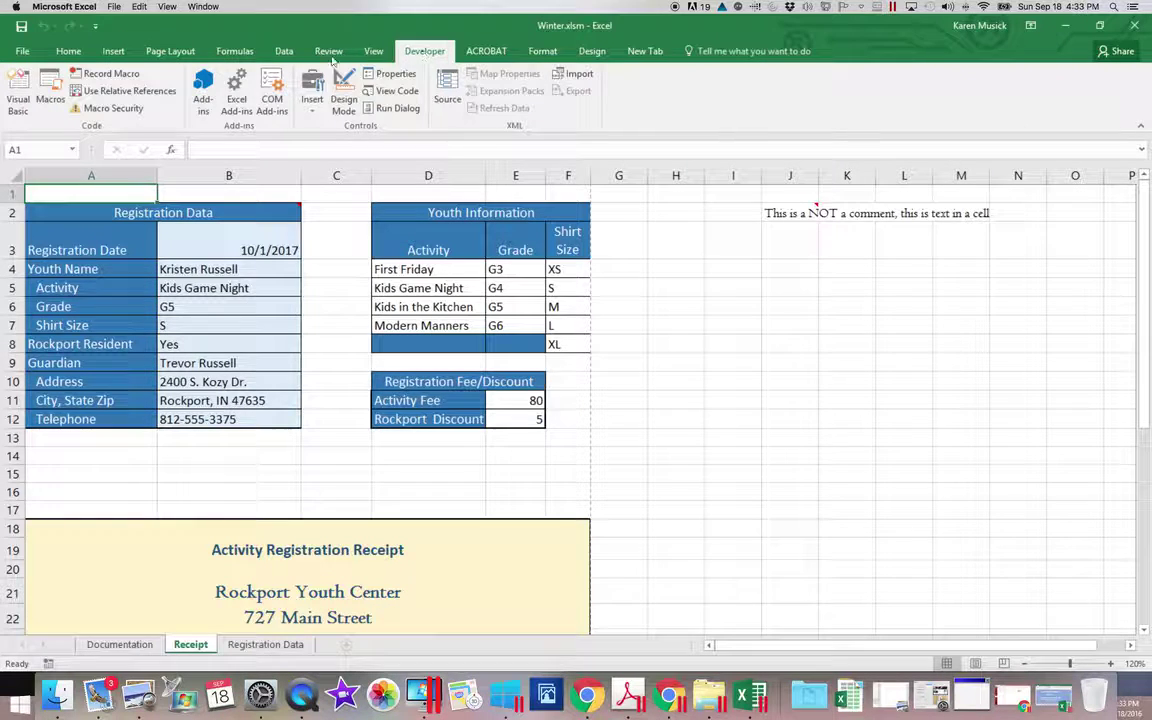
left_click(50, 92)
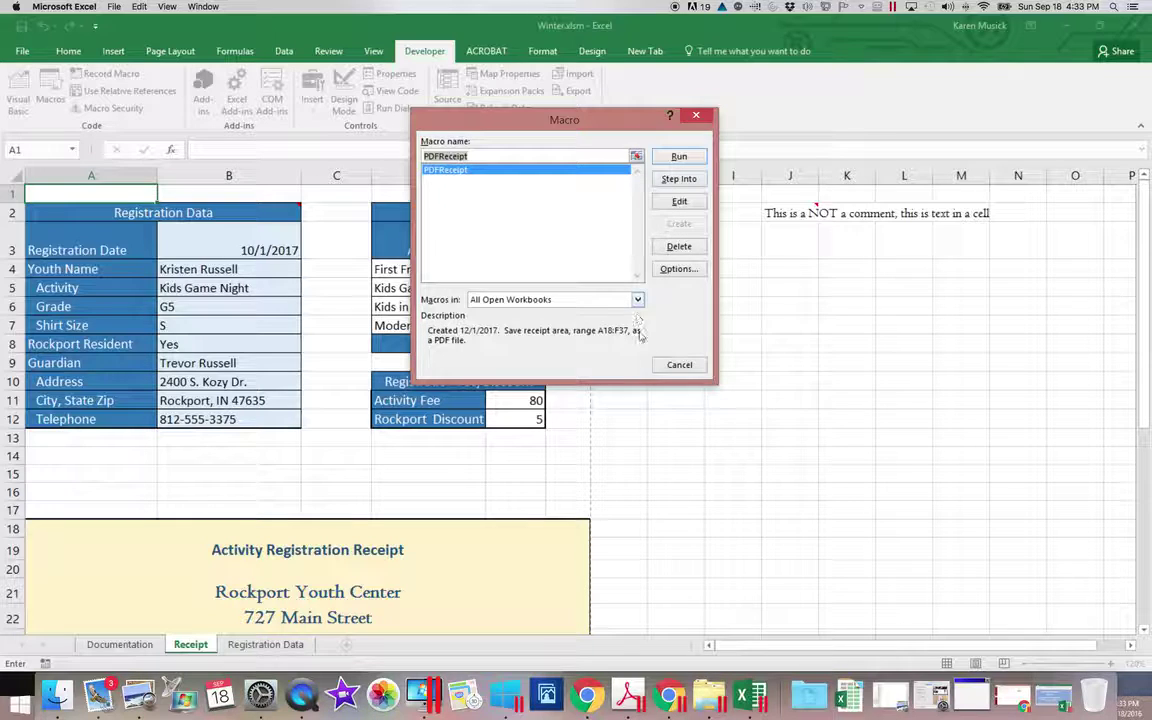
left_click(686, 365)
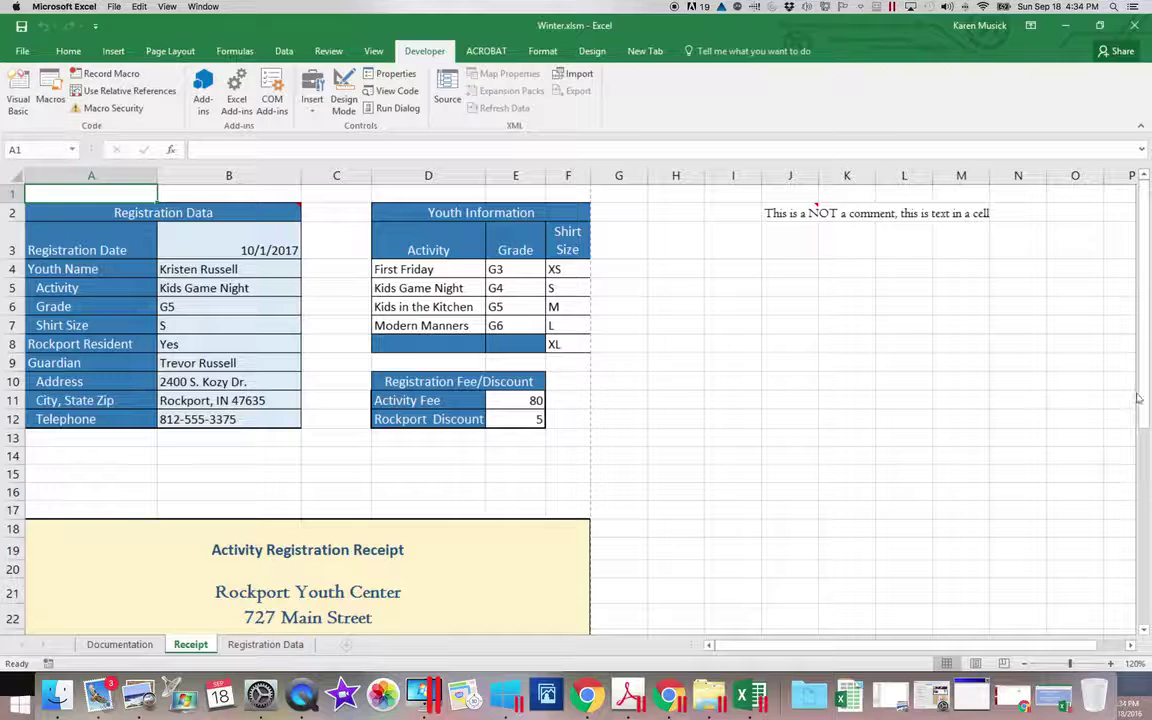
left_click_drag(1140, 396, 1137, 618)
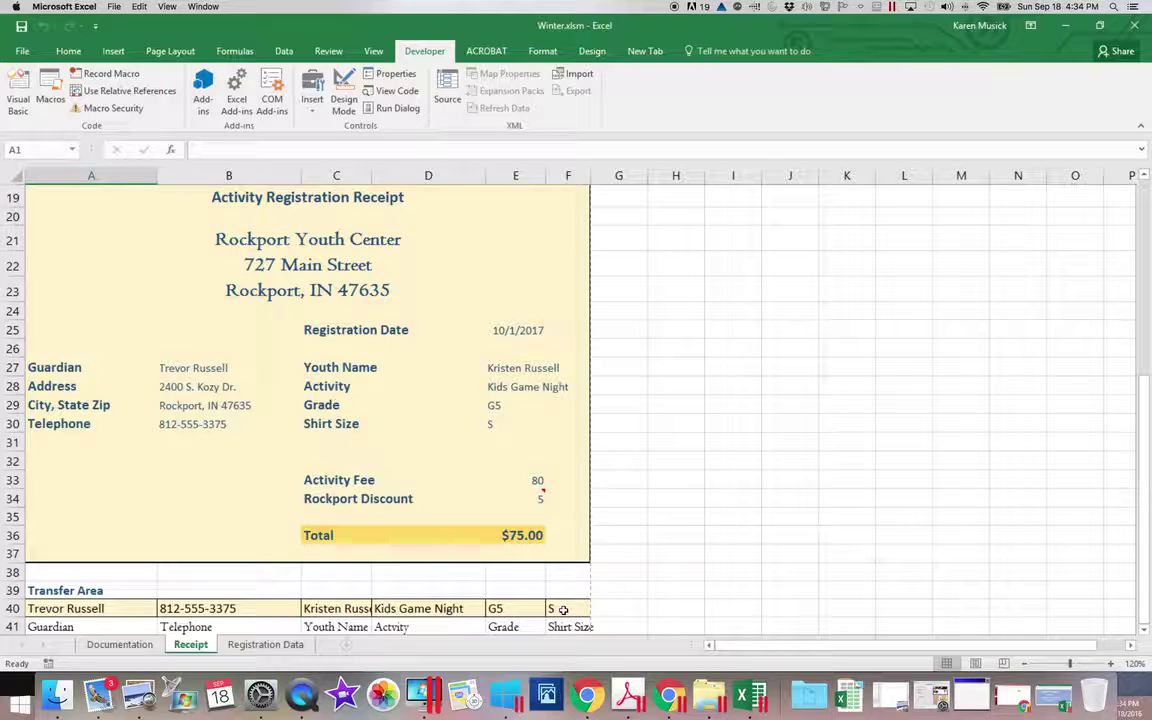
- Switch to the Registration Data sheet and select the existing record in row 2
left_click(265, 646)
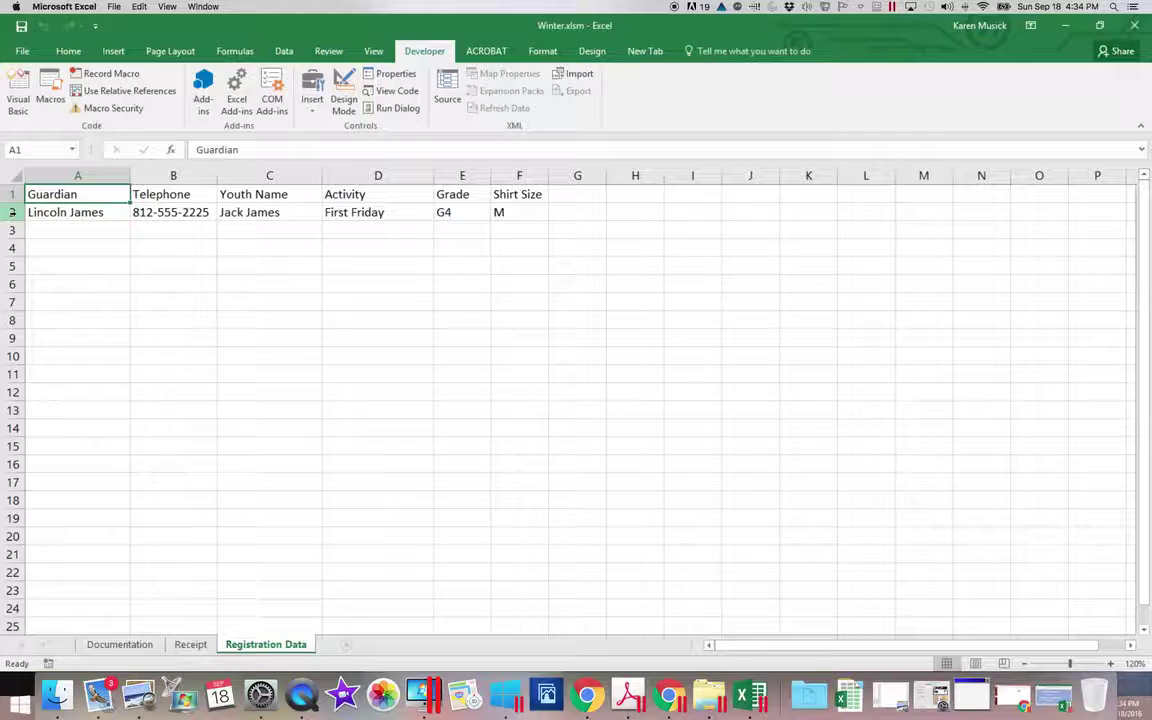
left_click(12, 212)
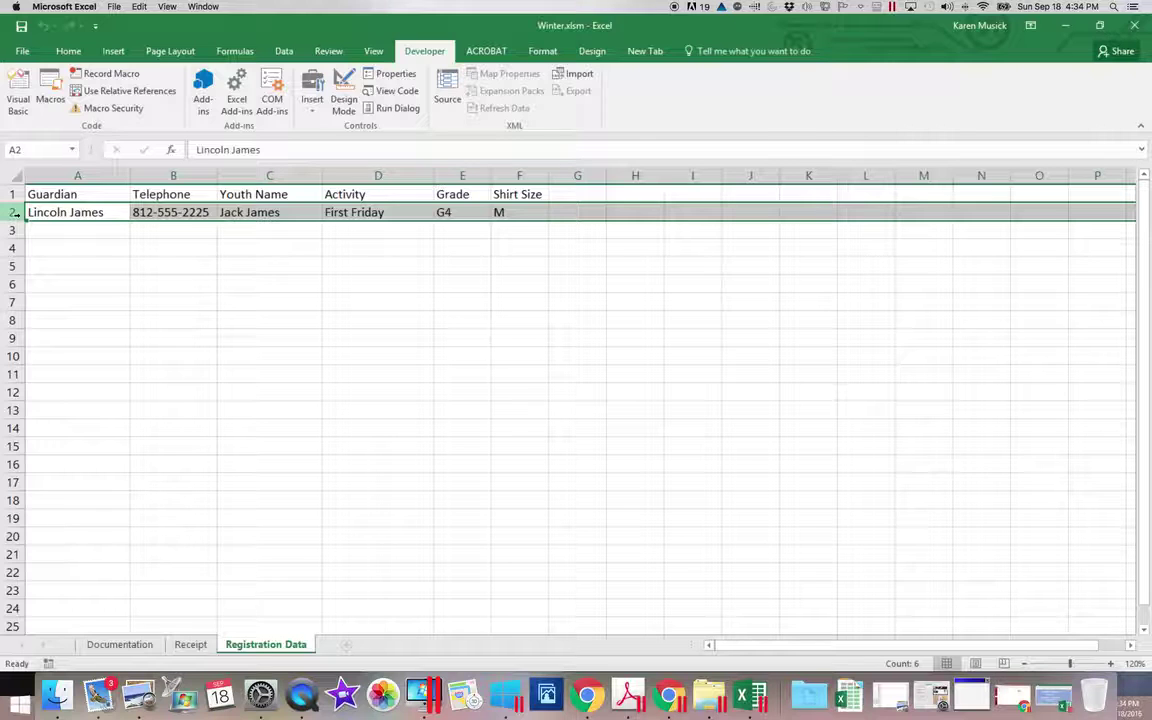
- Compare Registration Data row 2 with the Receipt Transfer Area, then begin a new macro recording from Receipt
left_click(191, 646)
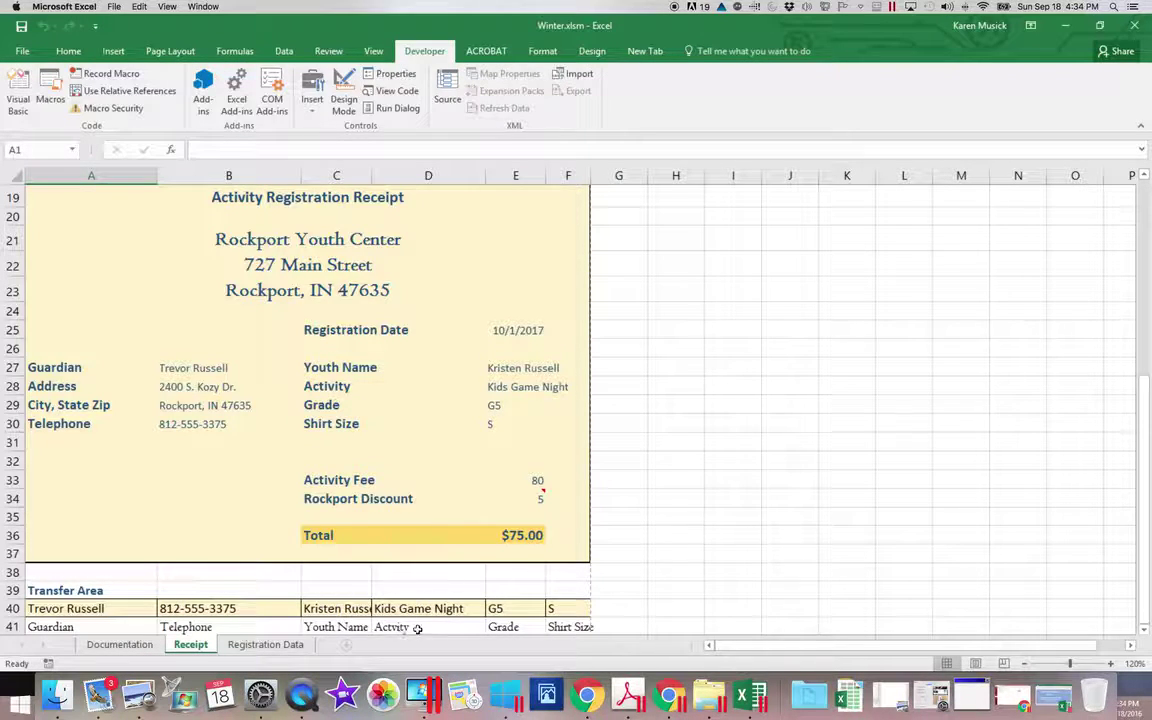
left_click(258, 645)
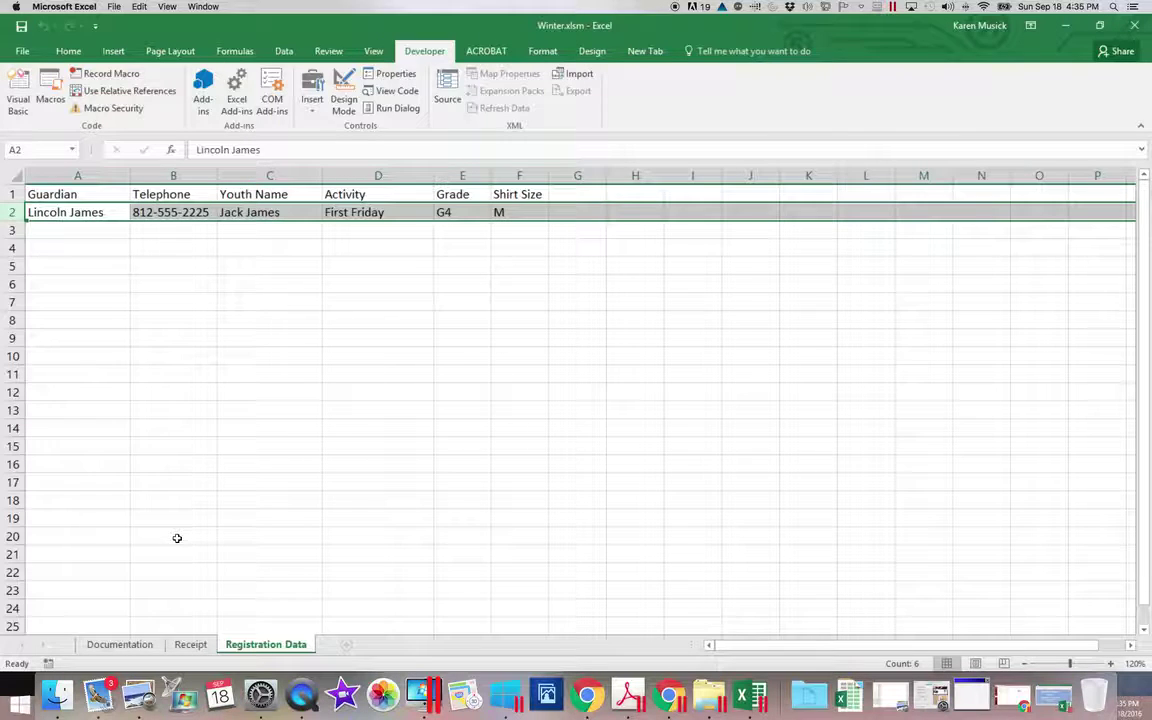
left_click(190, 645)
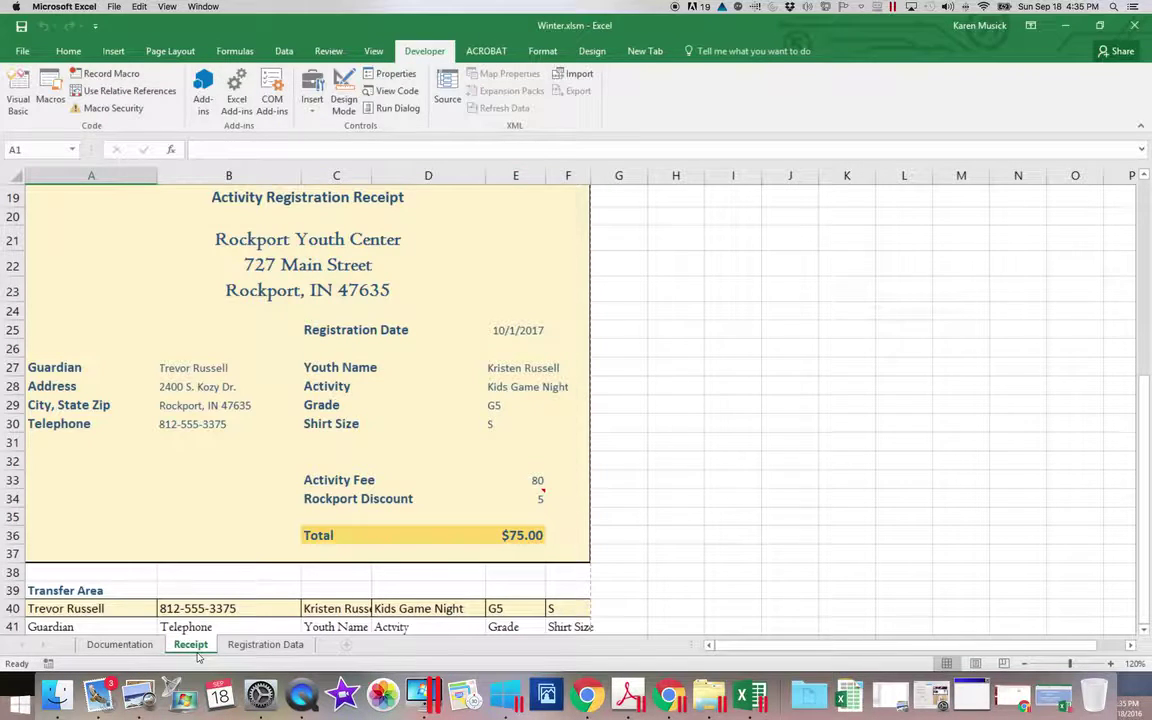
left_click_drag(1139, 486, 1098, 304)
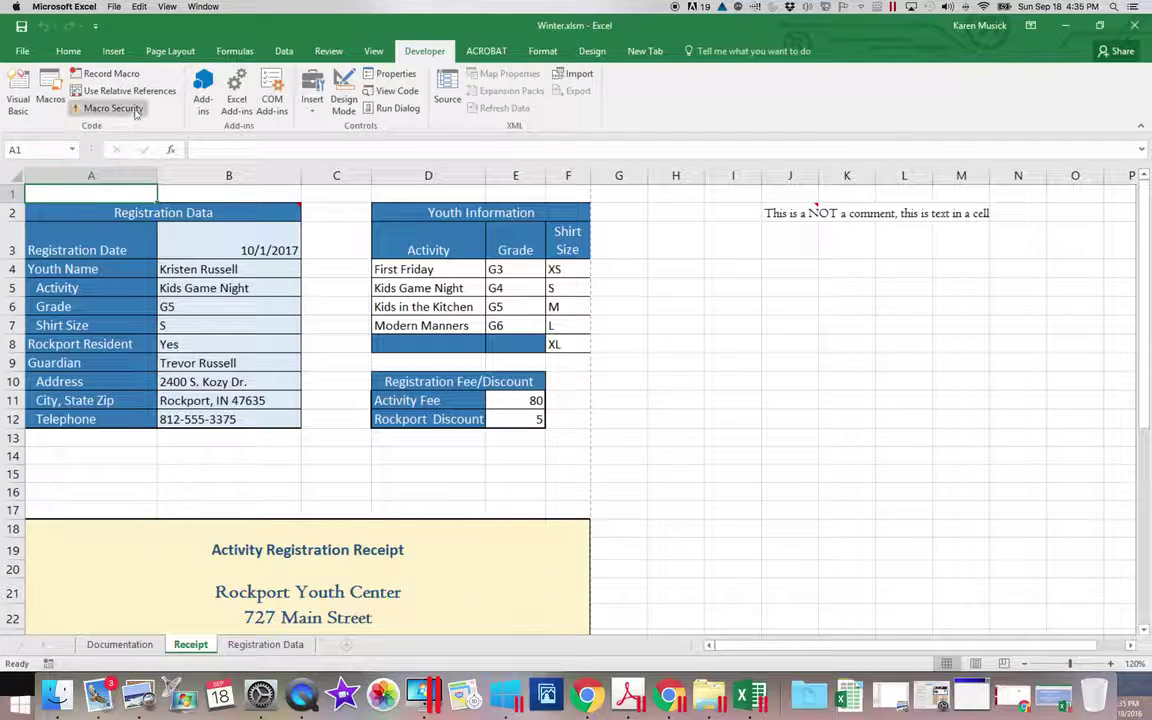
left_click(110, 74)
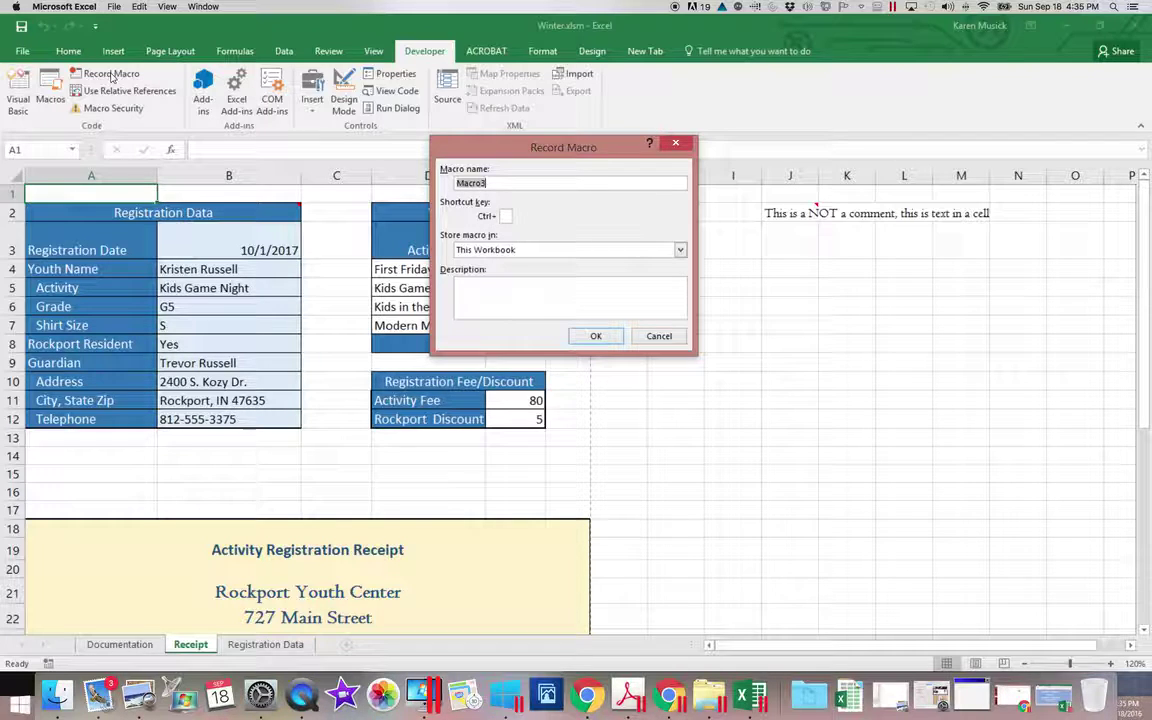
- Name the new macro TransferData2 with shortcut Ctrl+Shift+T, stored in This Workbook
type("TransferData2")
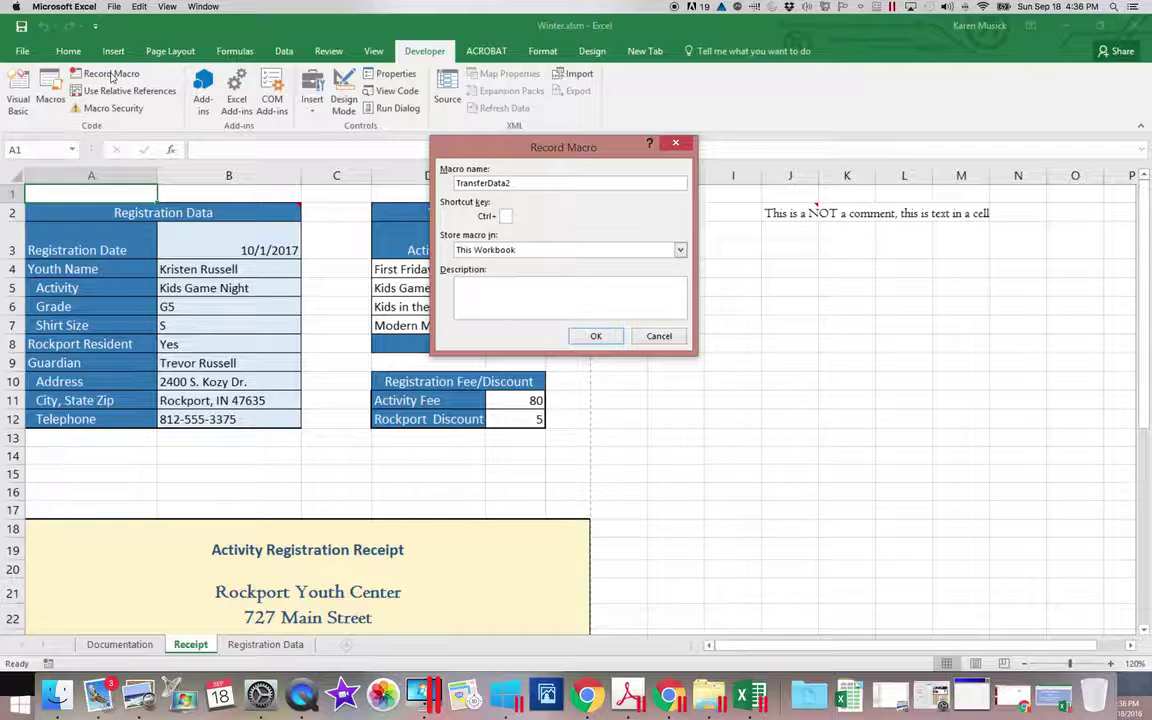
type("T")
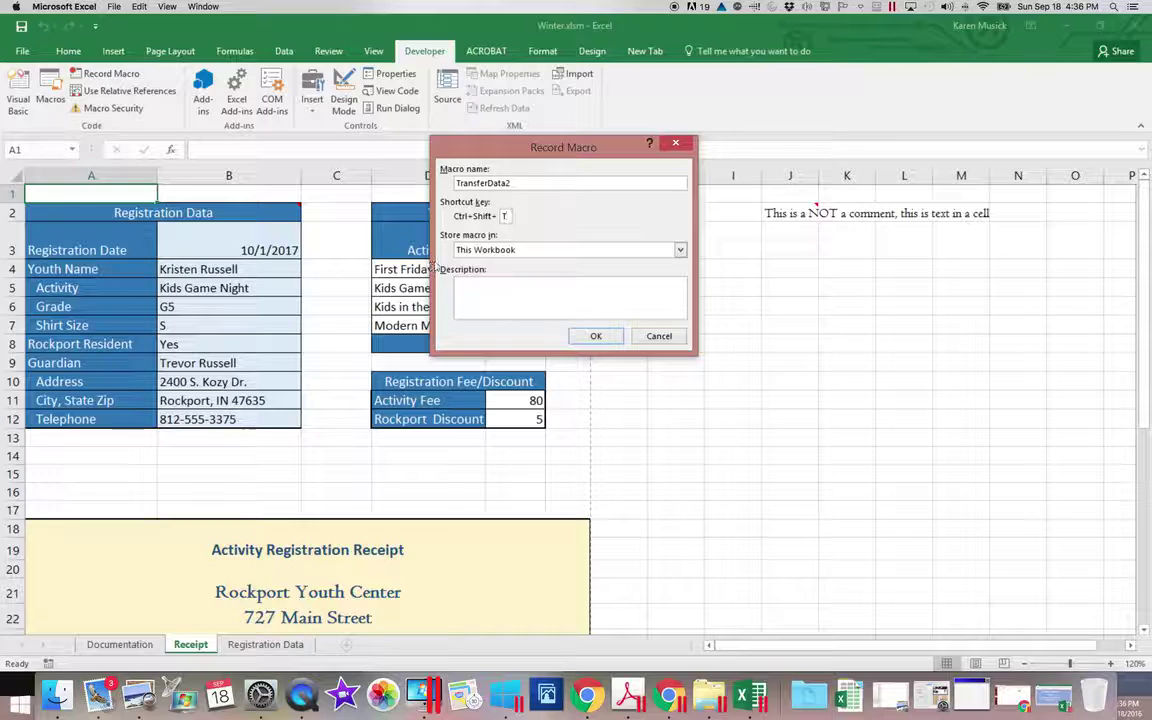
left_click(474, 290)
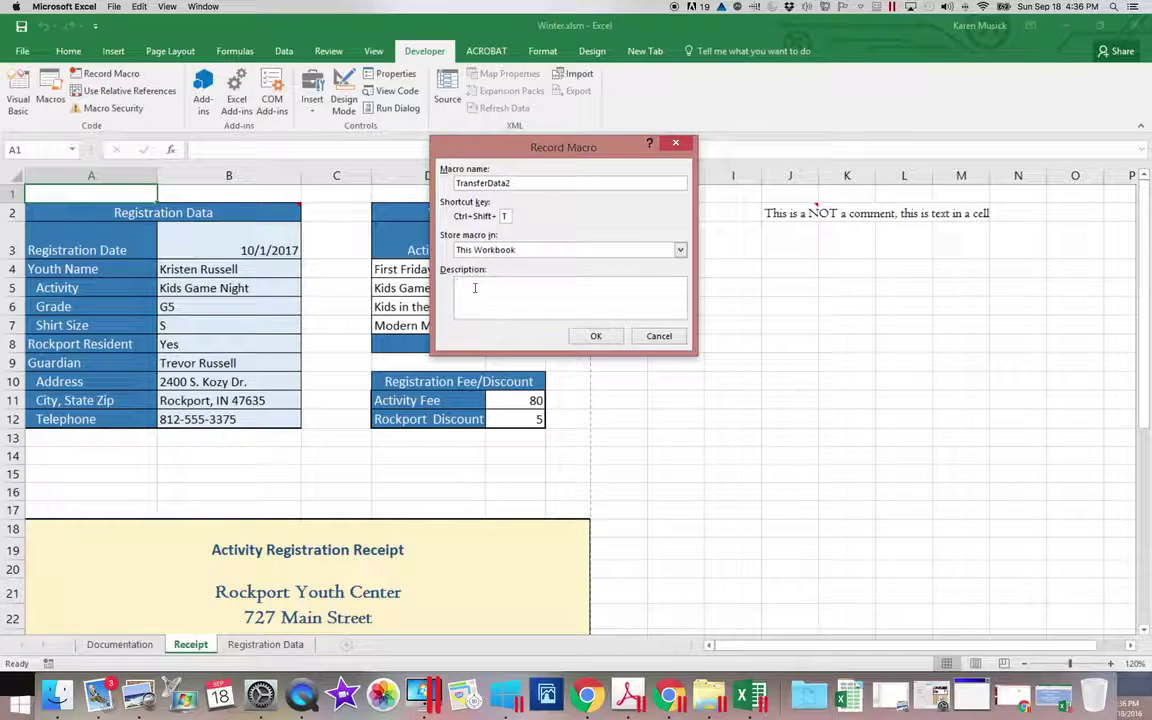
- Enter the macro description beginning 'Created 12/1/2017. Copy values in the Transfer Area in the Receipt worksheet...'
type("dreate")
type("d 12/1/2017")
type(".  Copy ")
type("valudes")
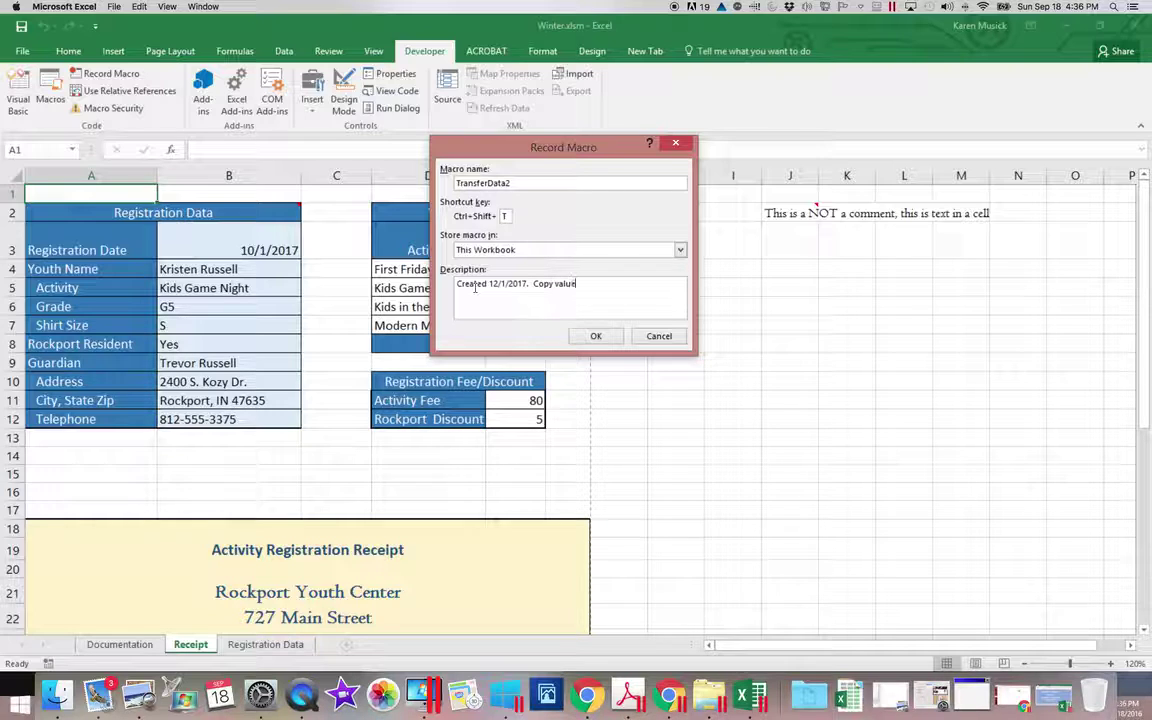
type("es in the Transfer Area ")
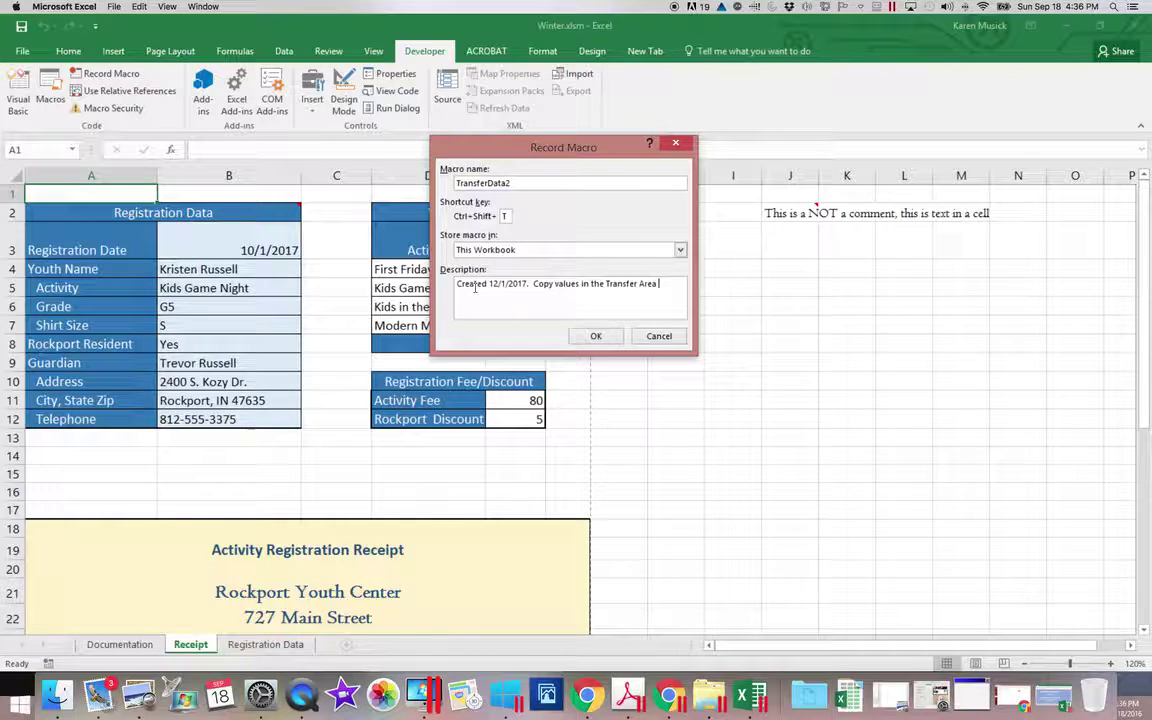
type("in the Receipt worksheet t")
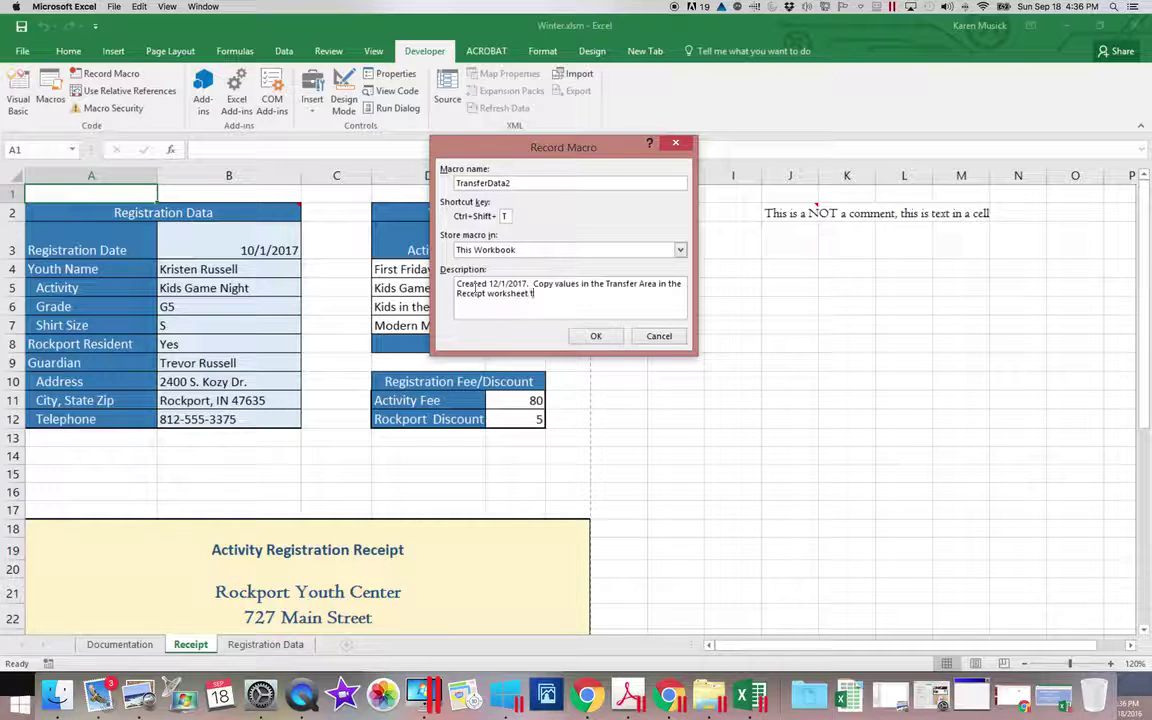
type("o the Registration Data worksheet.")
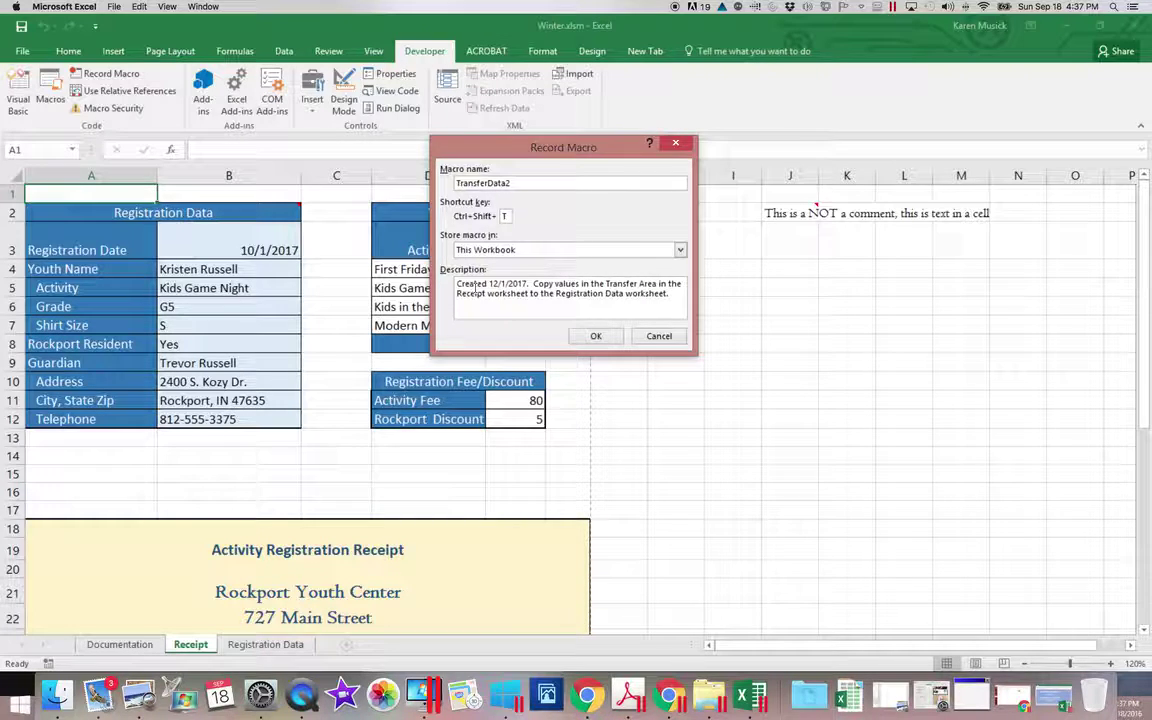
type(" Without")
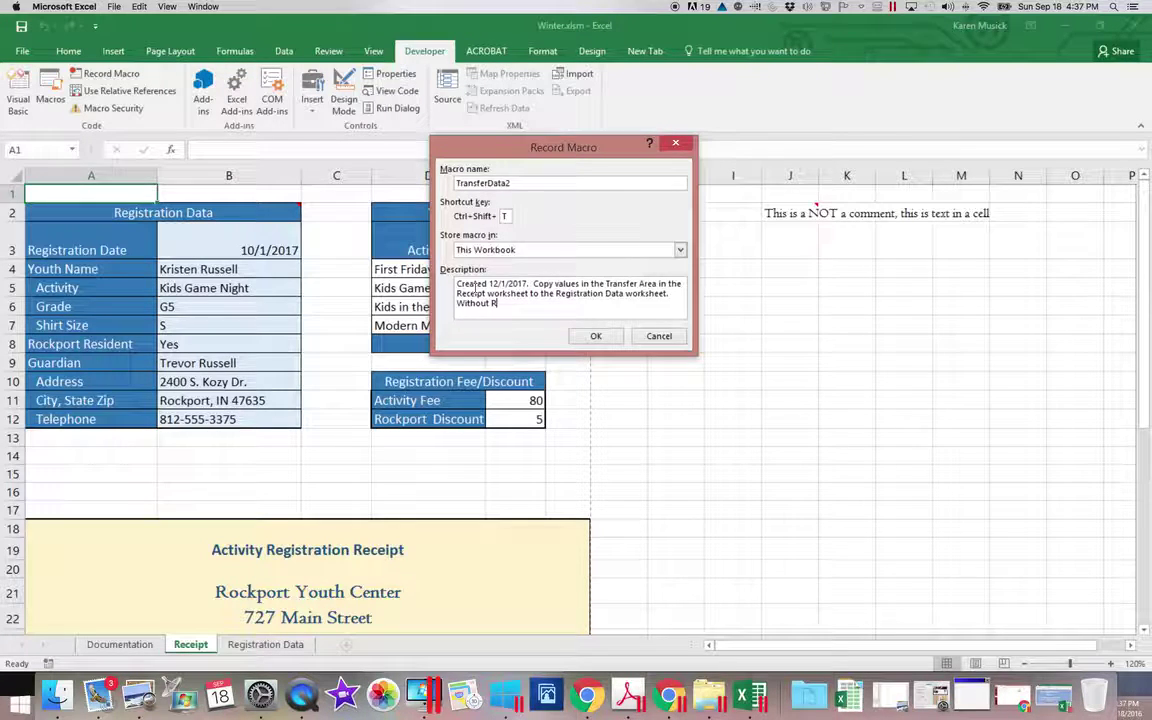
type(" \"Use Relative References.")
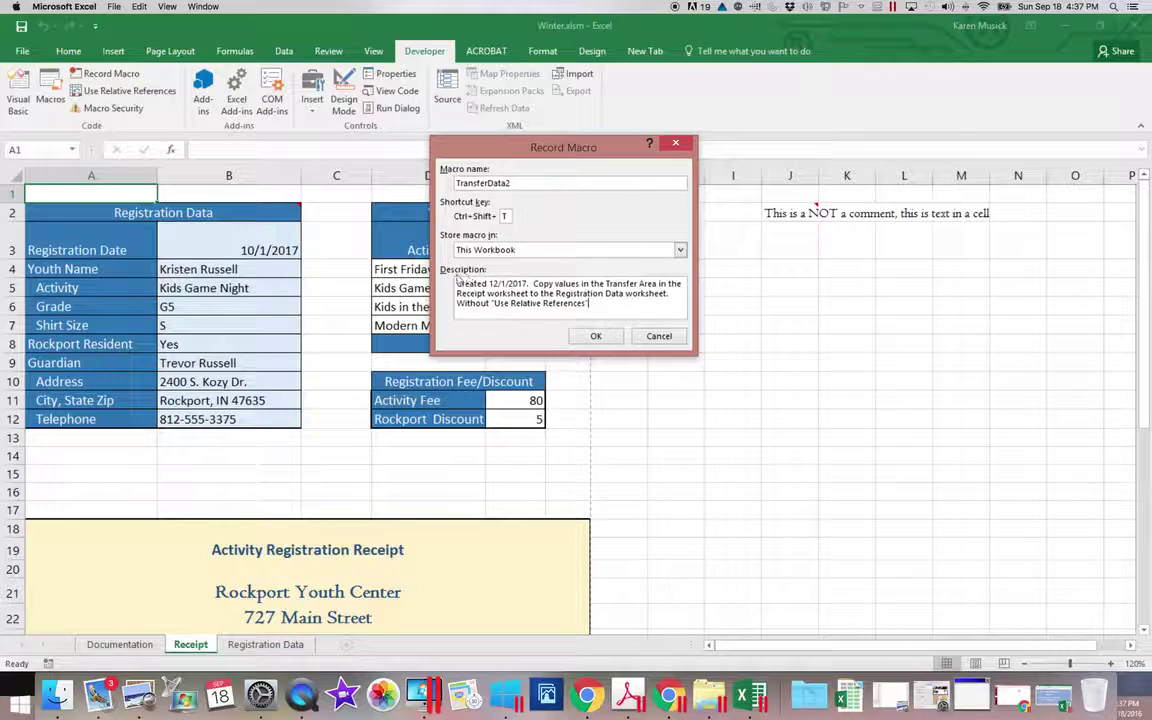
- Start recording and insert a blank row above the existing record on Registration Data
left_click(595, 336)
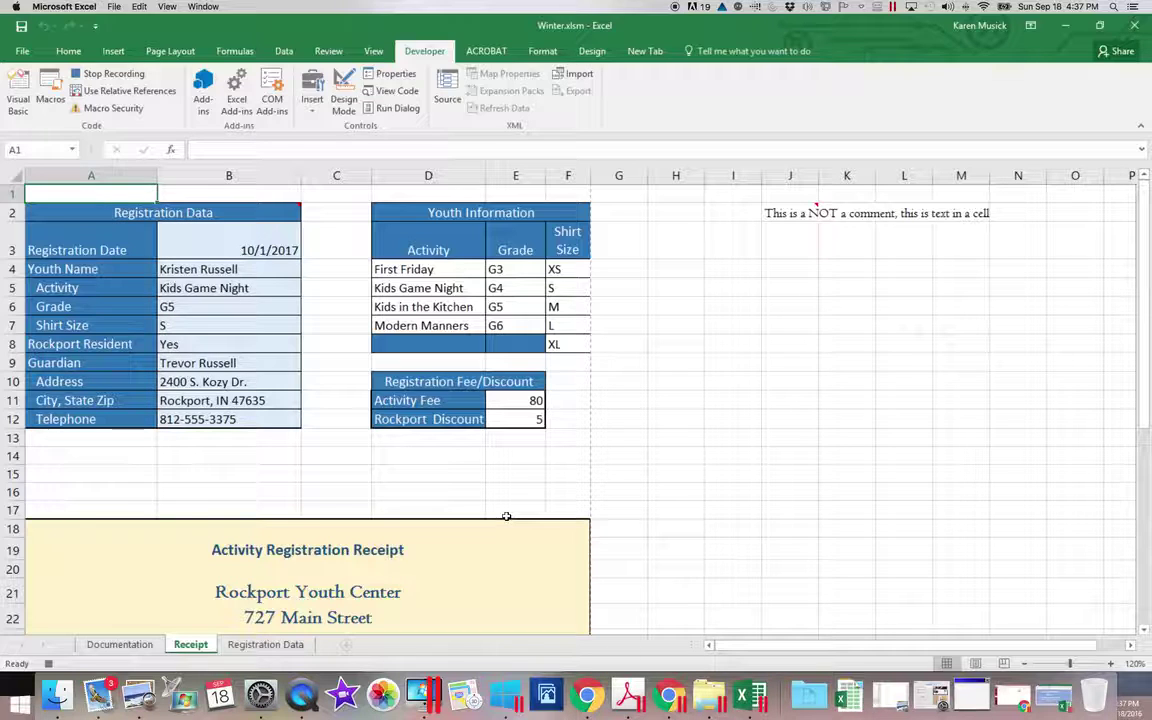
left_click(283, 648)
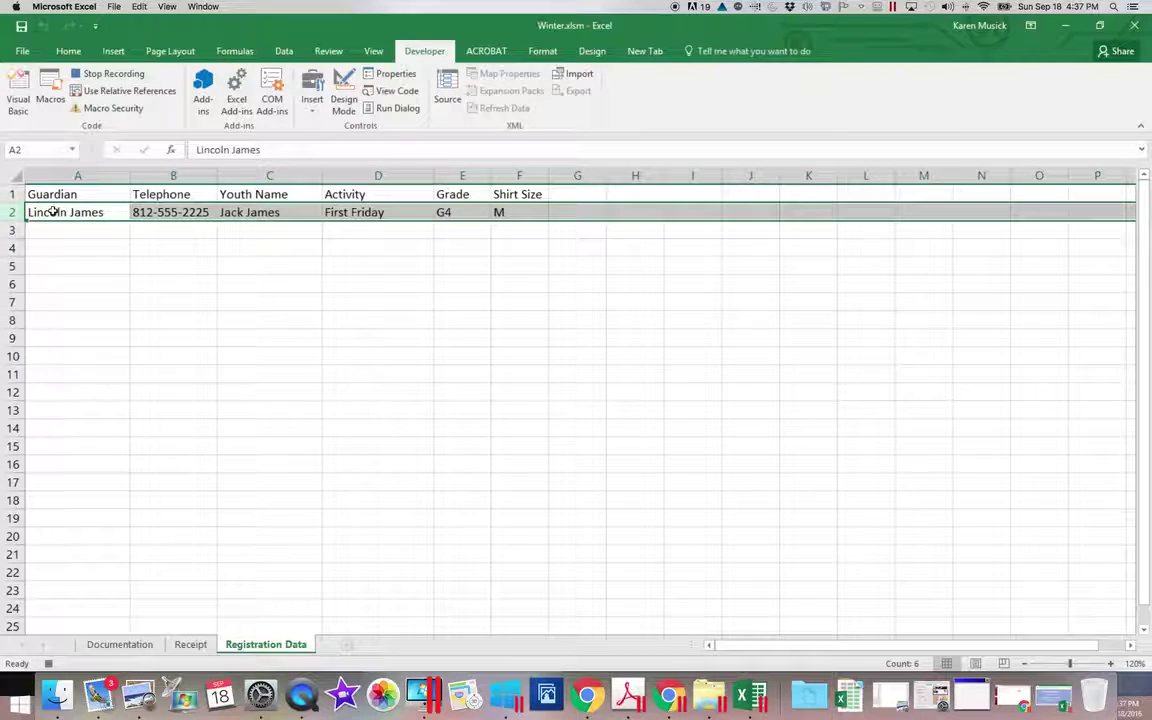
left_click(70, 51)
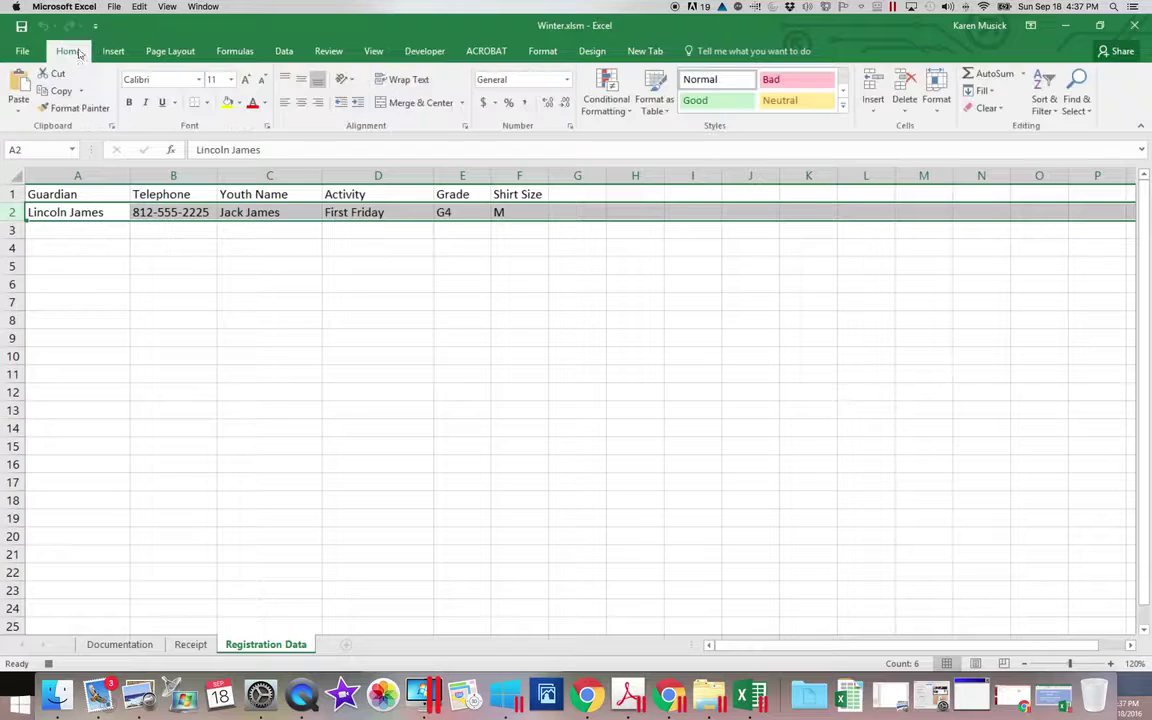
left_click(878, 113)
left_click(881, 145)
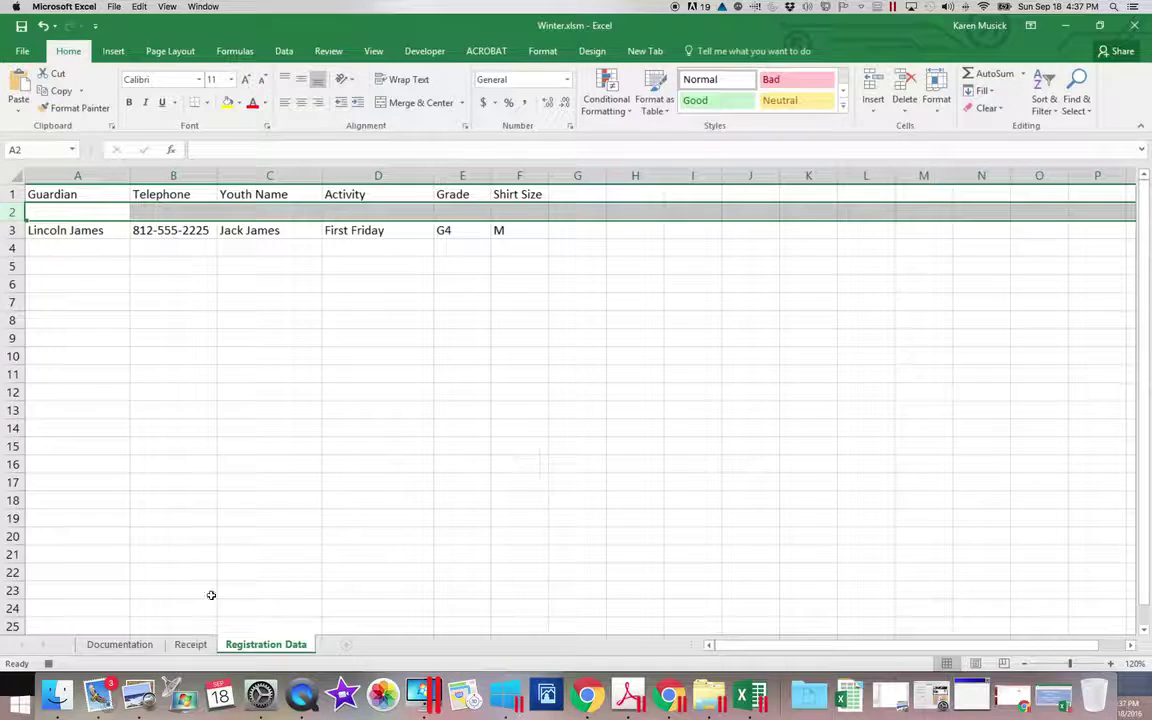
- Copy the Receipt sheet's Transfer Area values in A40:F40
left_click(189, 645)
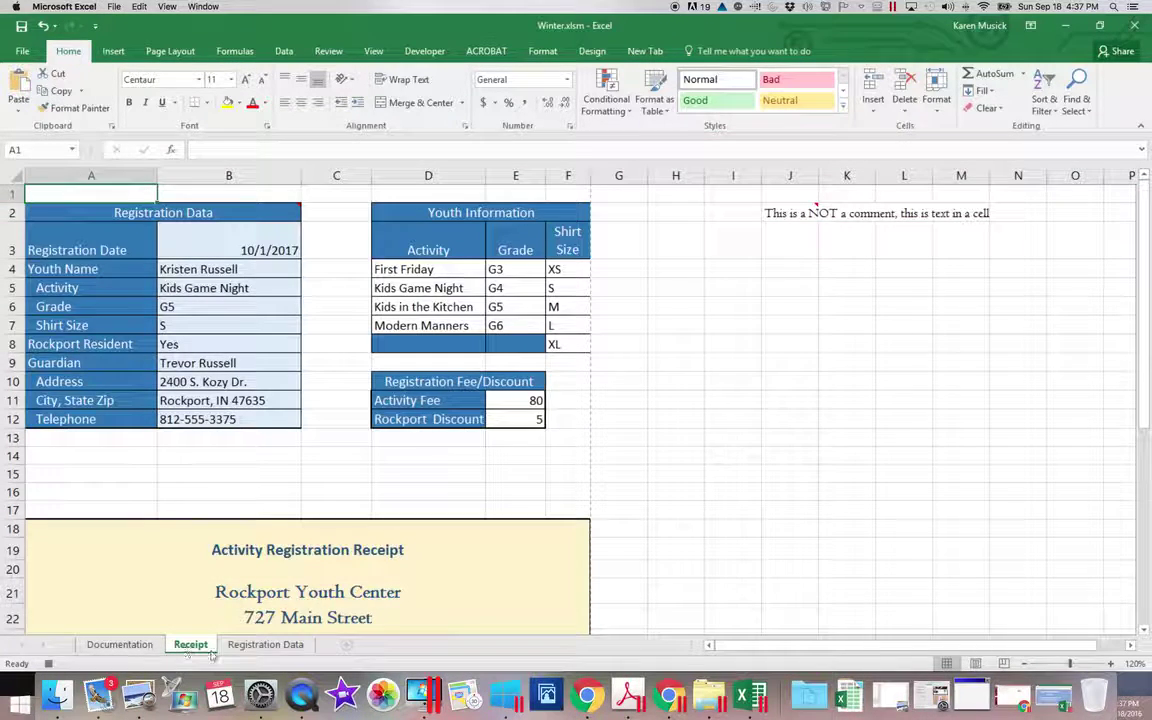
left_click_drag(1143, 405, 1147, 625)
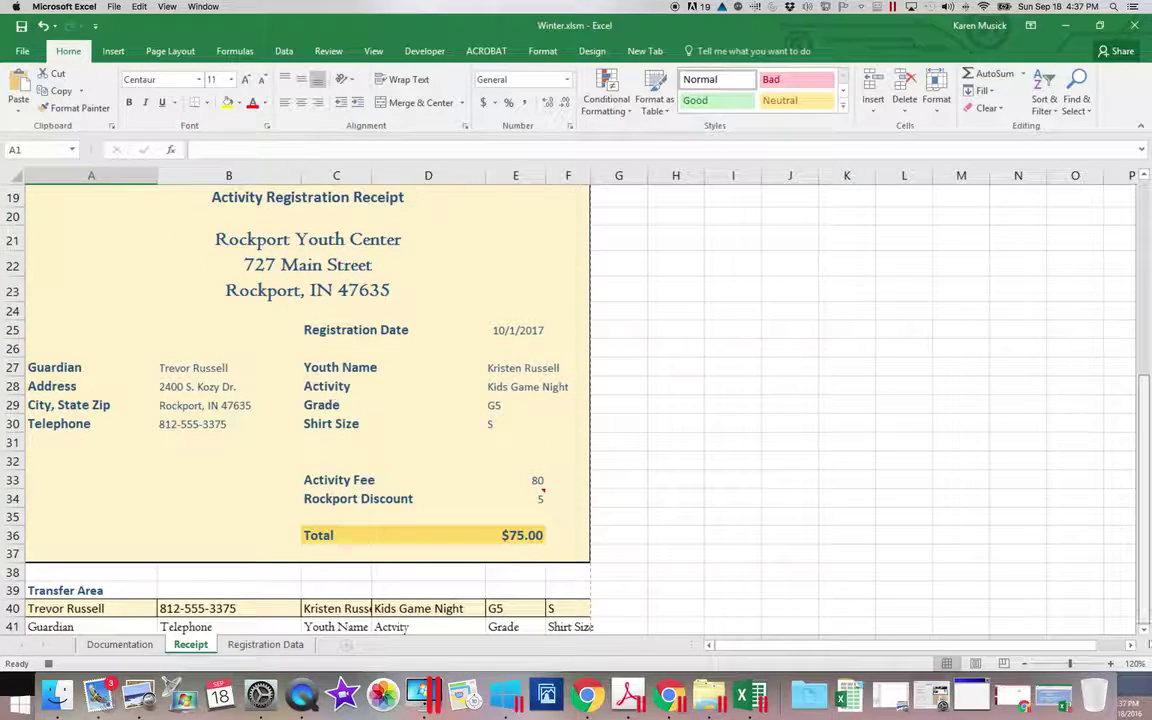
left_click_drag(123, 607, 570, 611)
left_click(62, 92)
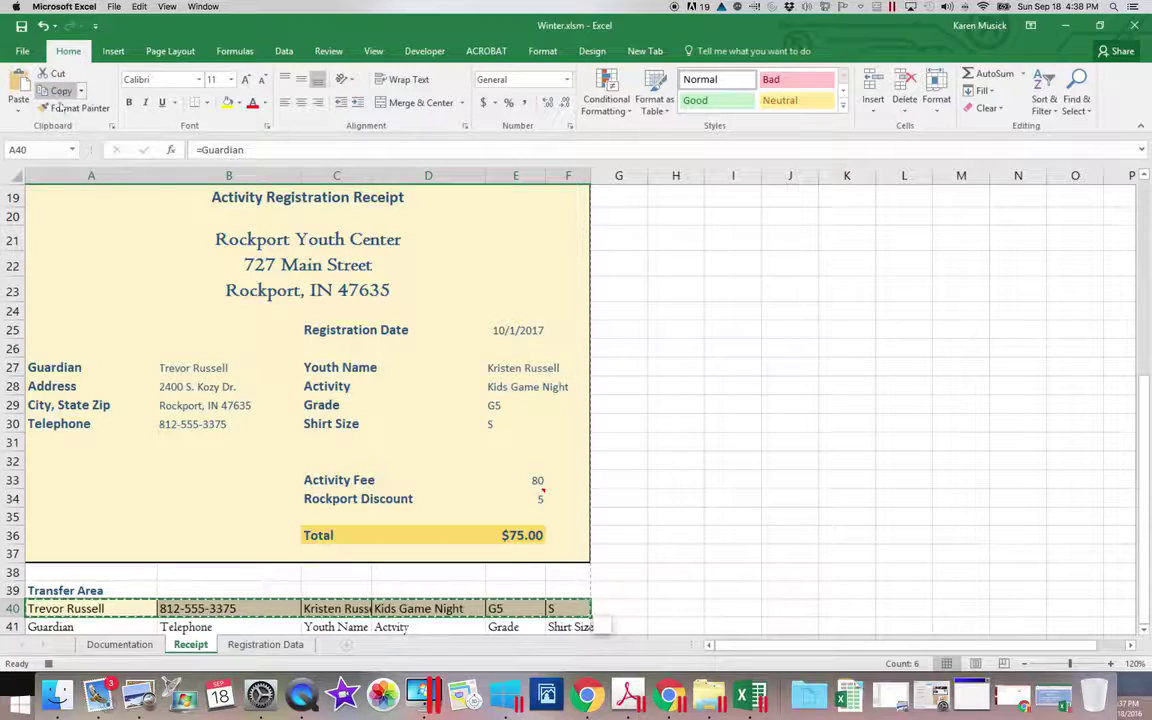
- Paste the copied Transfer Area row as values into cell A2 of Registration Data
left_click(287, 648)
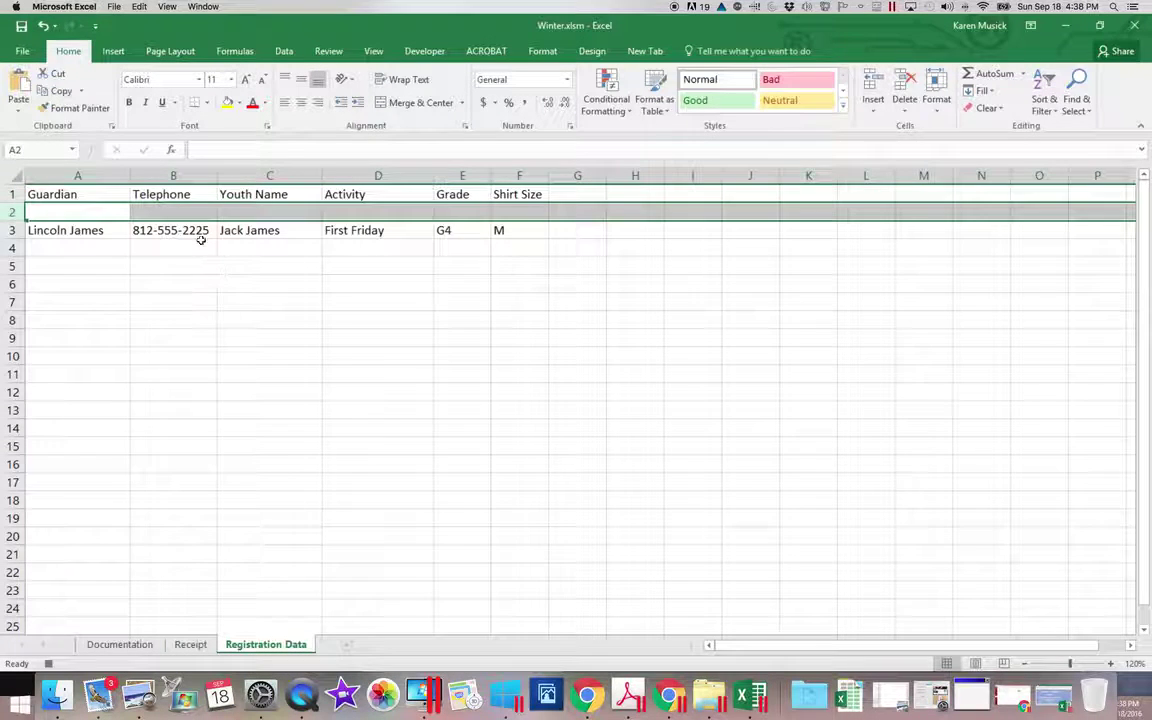
left_click(80, 208)
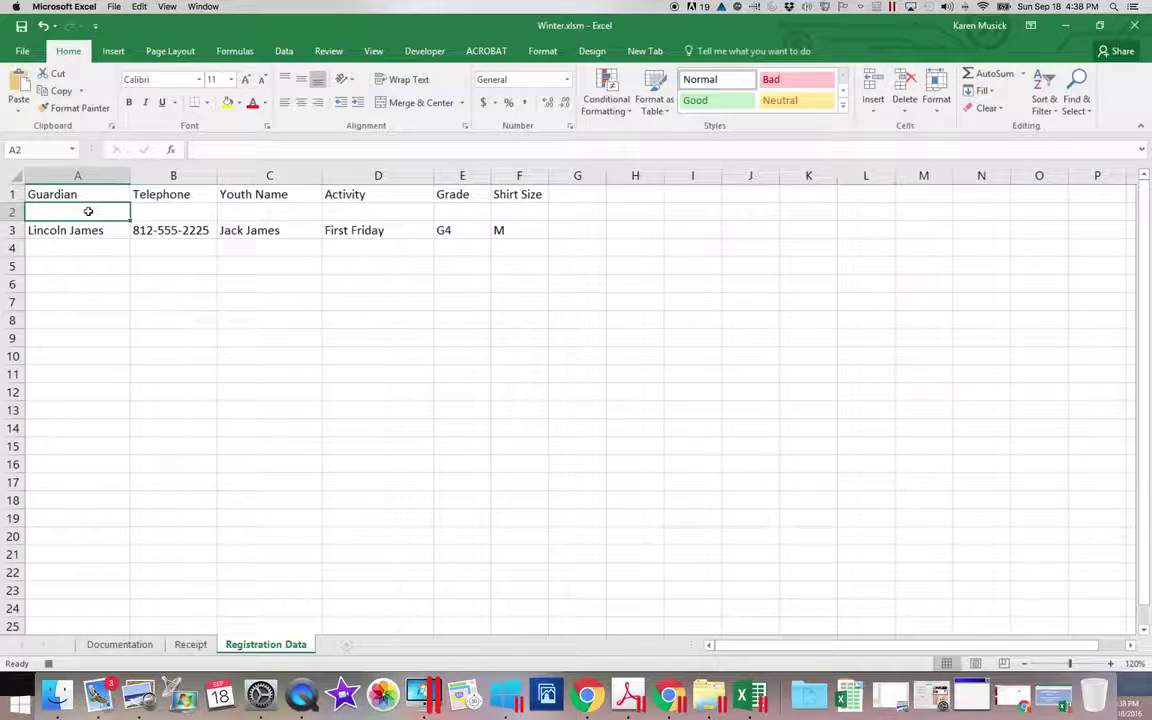
left_click(18, 115)
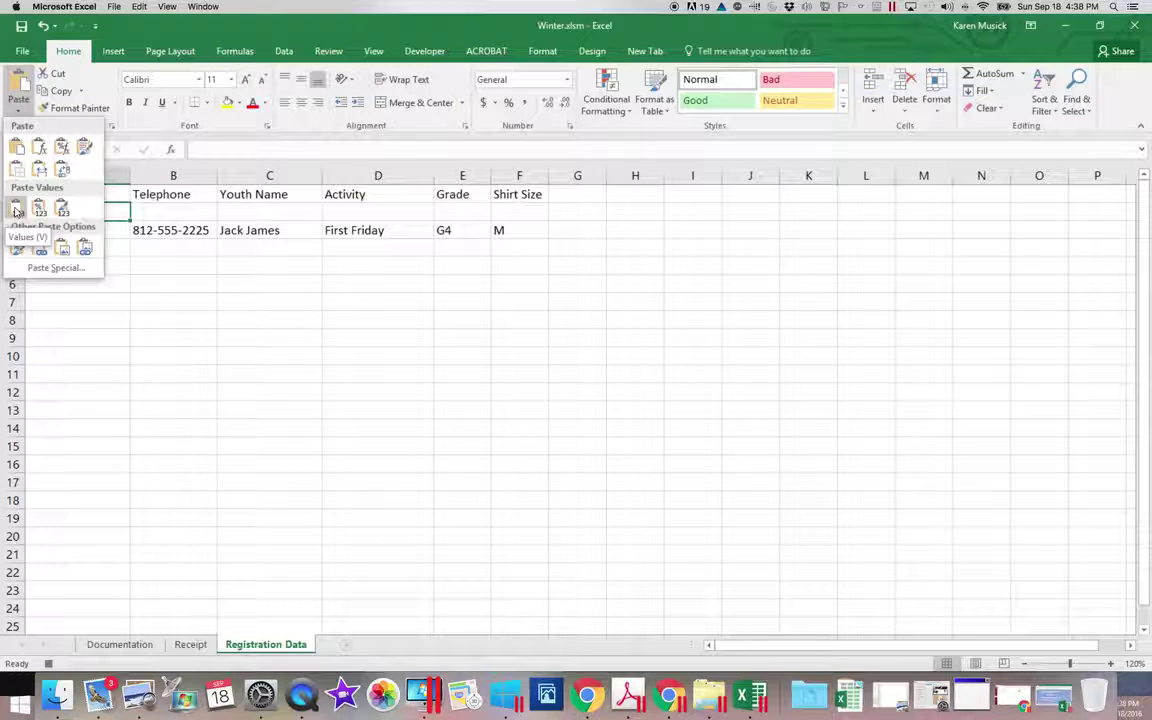
left_click(15, 210)
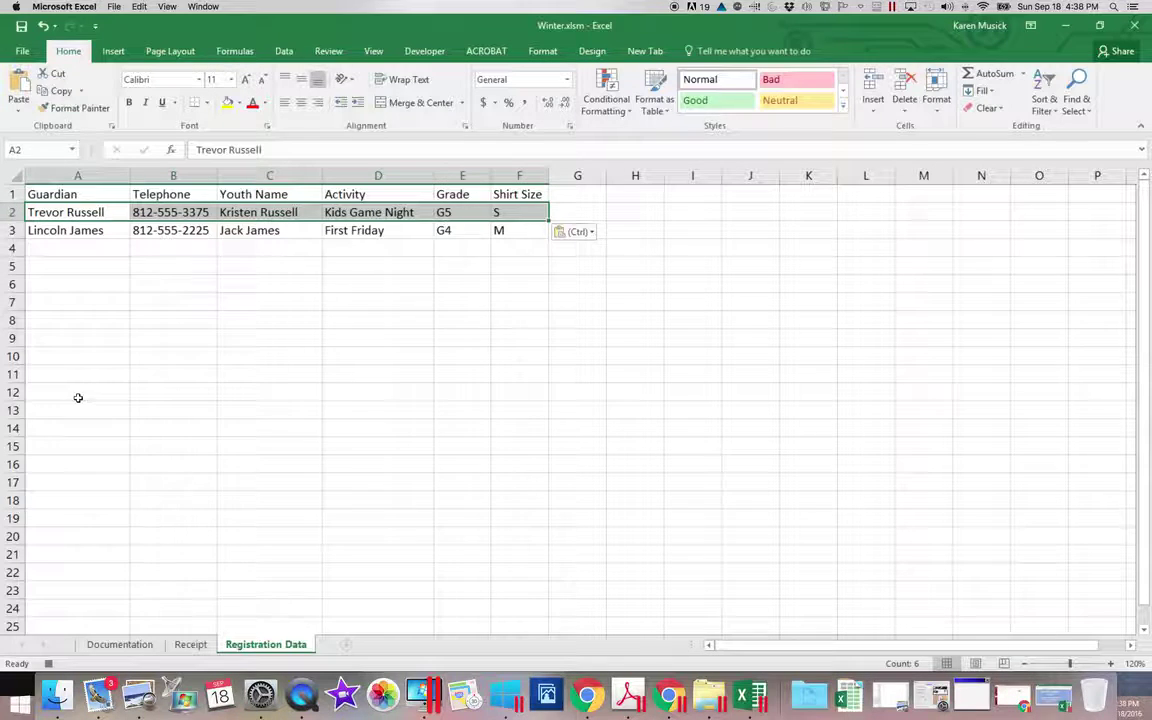
- Return to cell A1 on the Receipt sheet and stop recording the TransferData2 macro
left_click(192, 645)
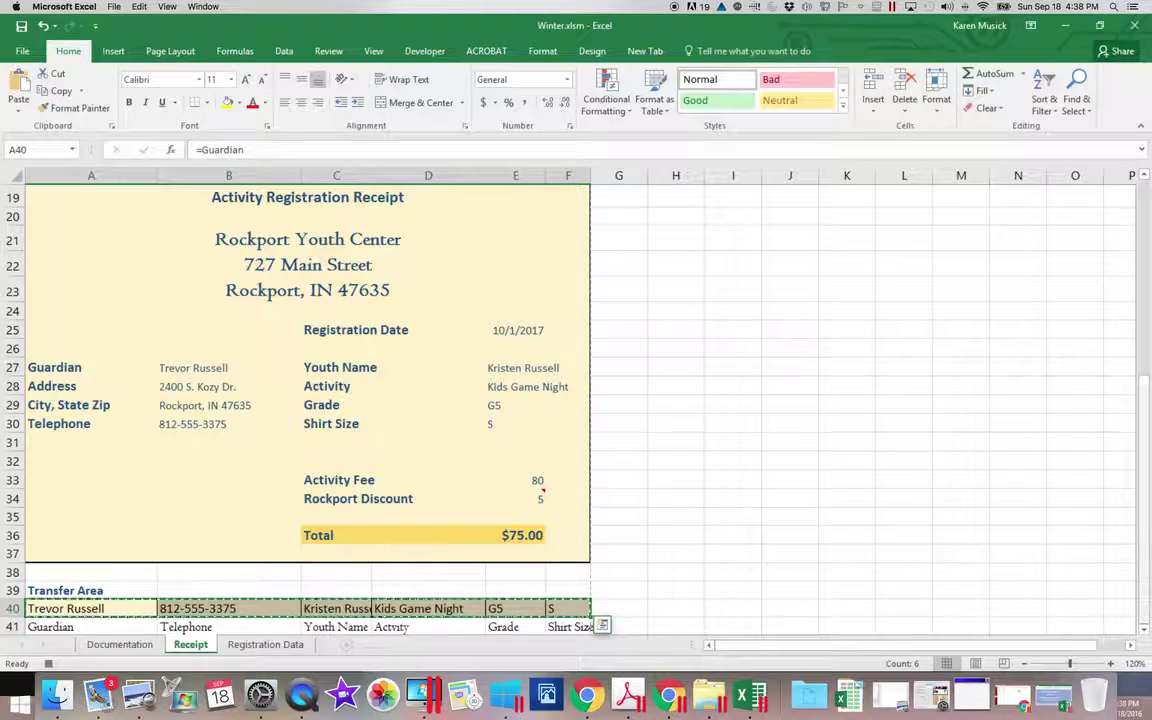
left_click_drag(1145, 598, 1139, 210)
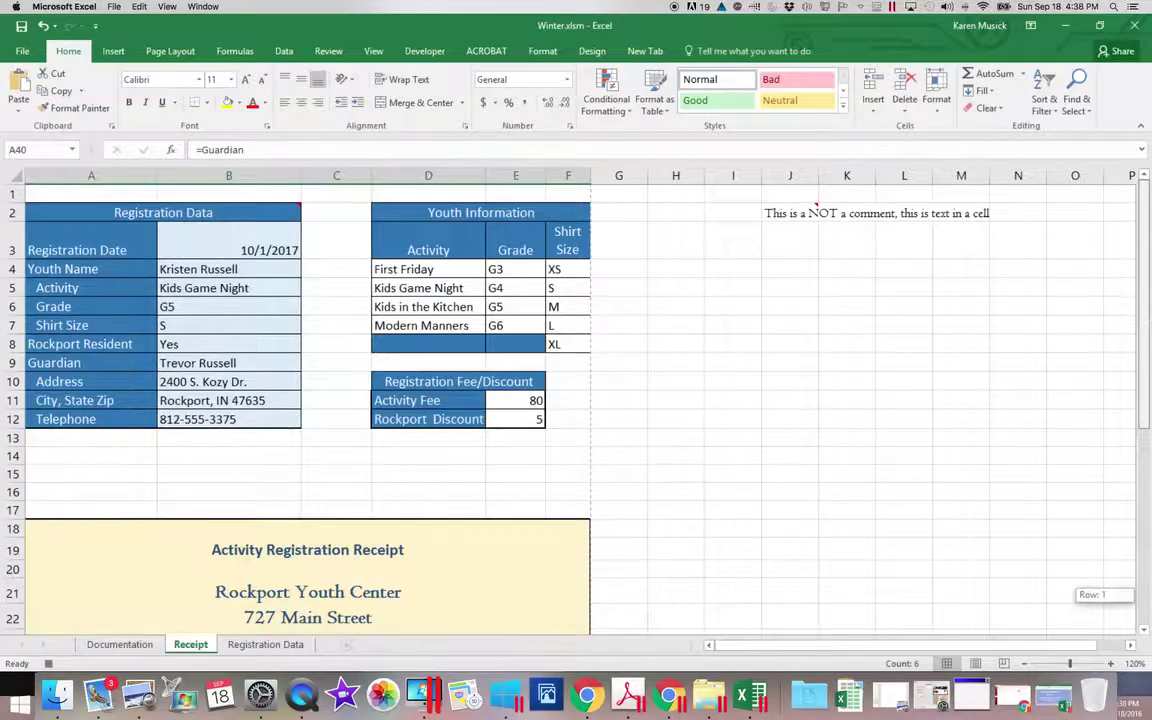
left_click(83, 195)
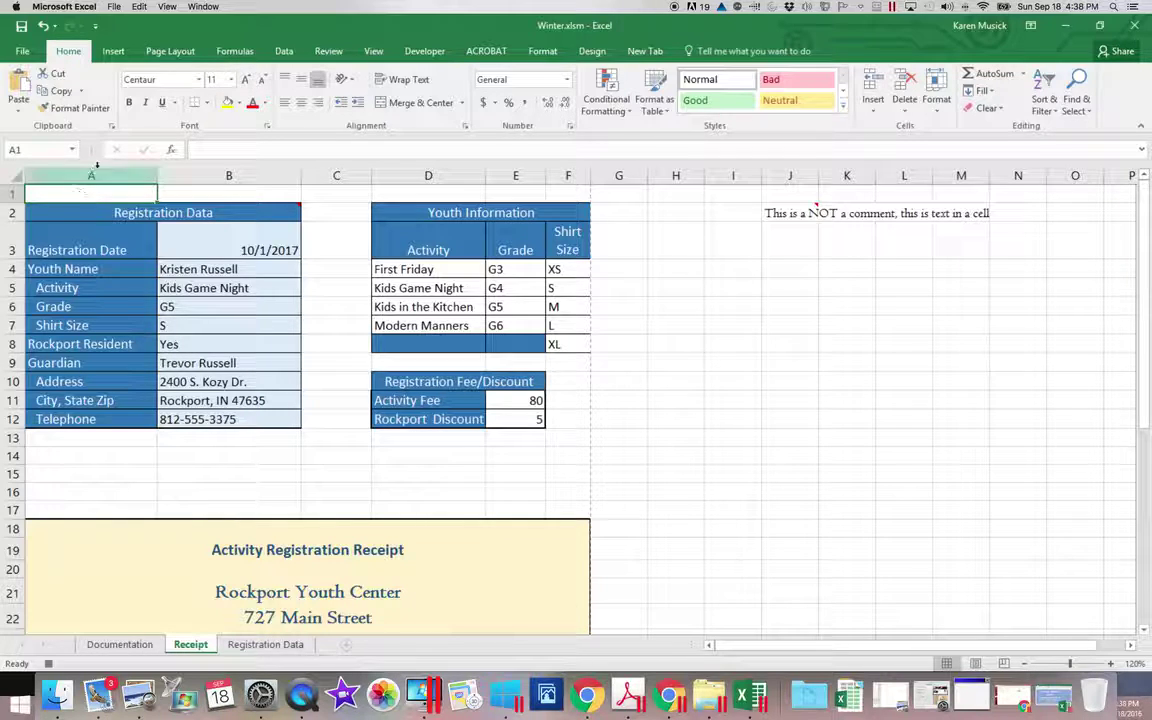
left_click(424, 51)
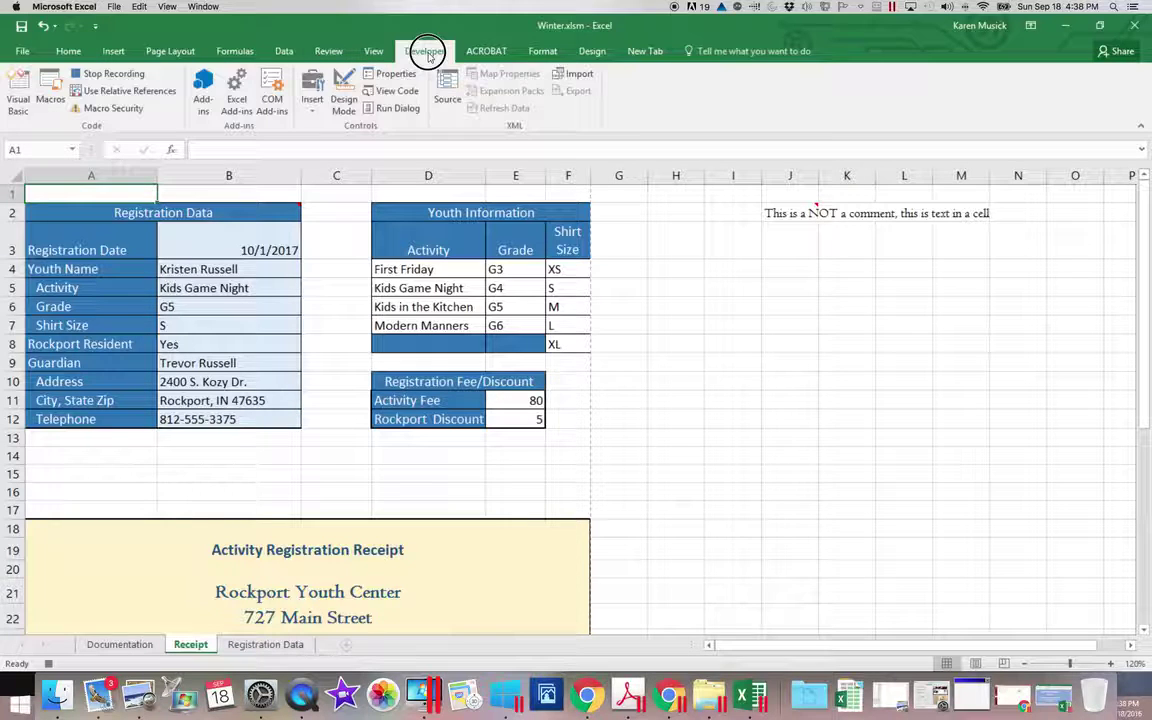
left_click(112, 74)
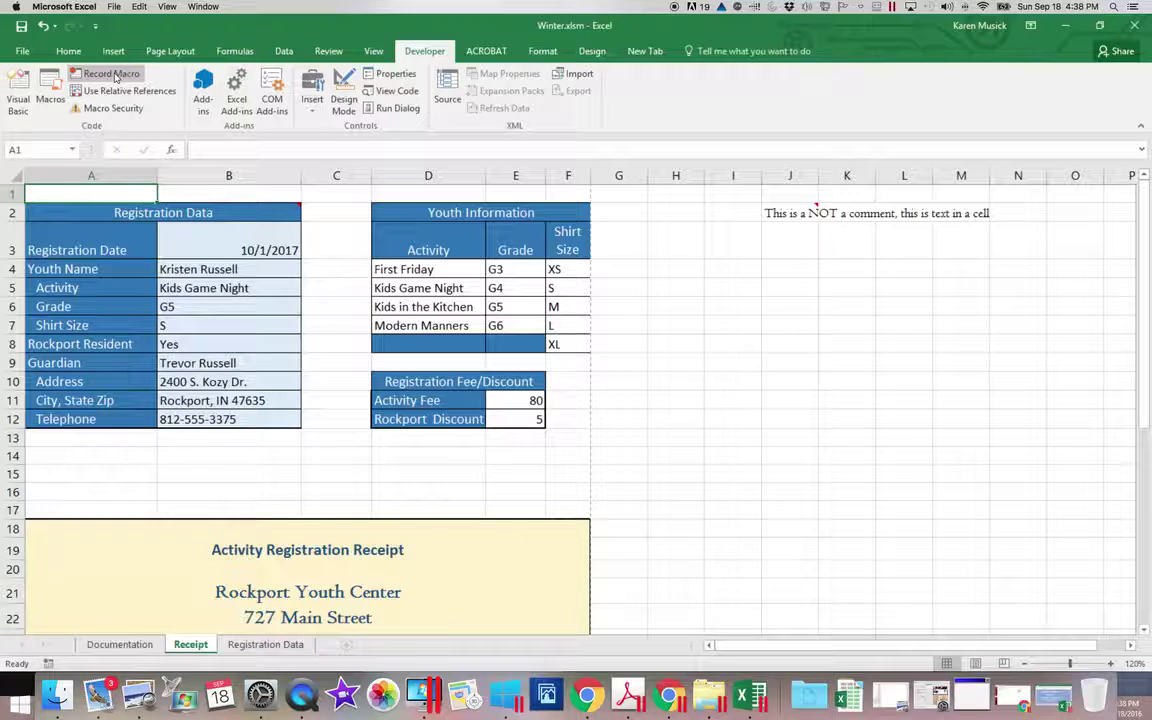
- Run TransferData2 from the Macros list and confirm a new row appears in Registration Data
left_click(415, 491)
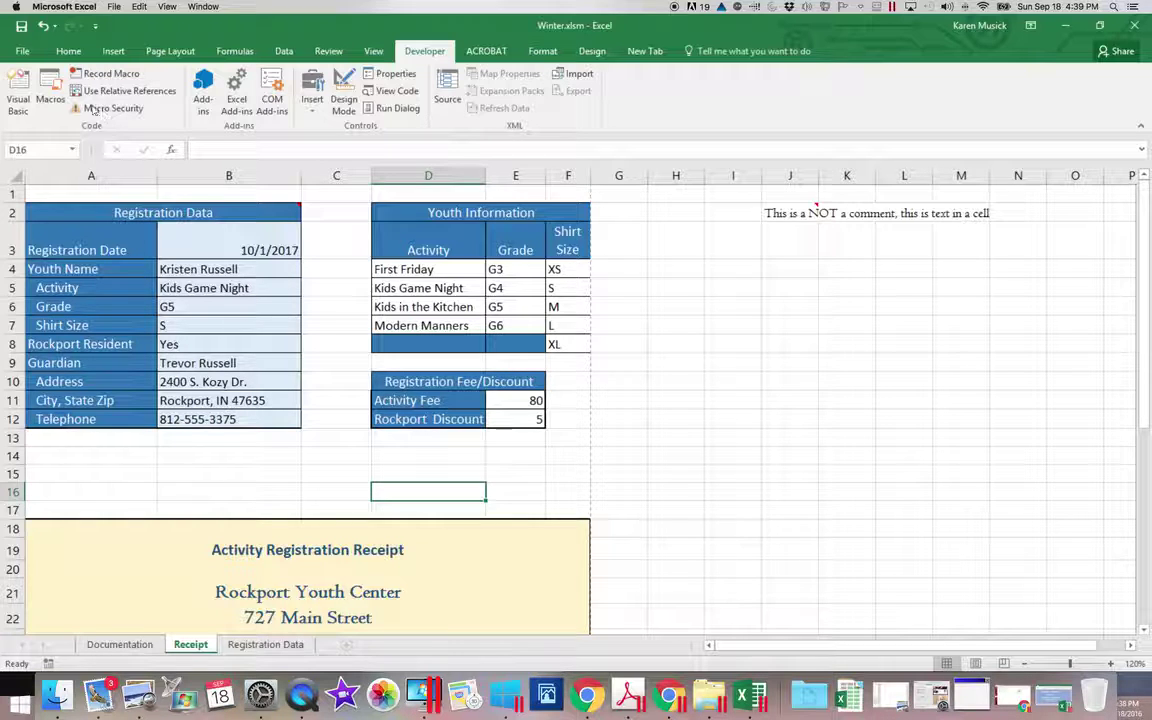
left_click(52, 95)
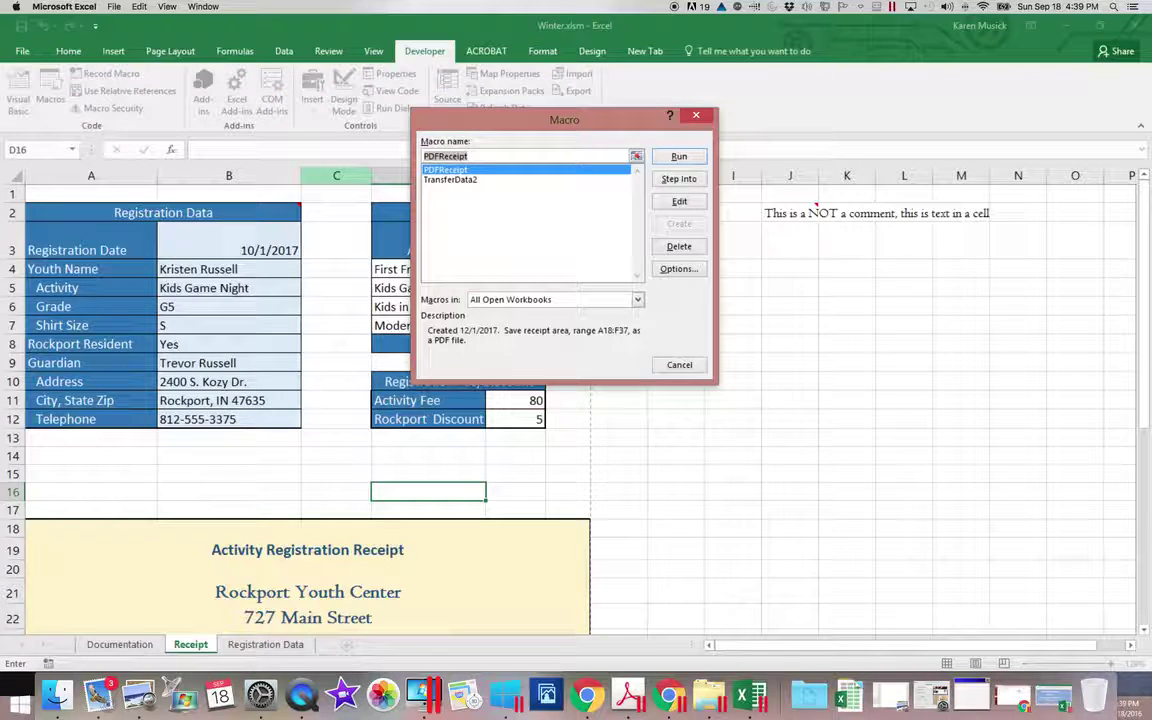
left_click(480, 181)
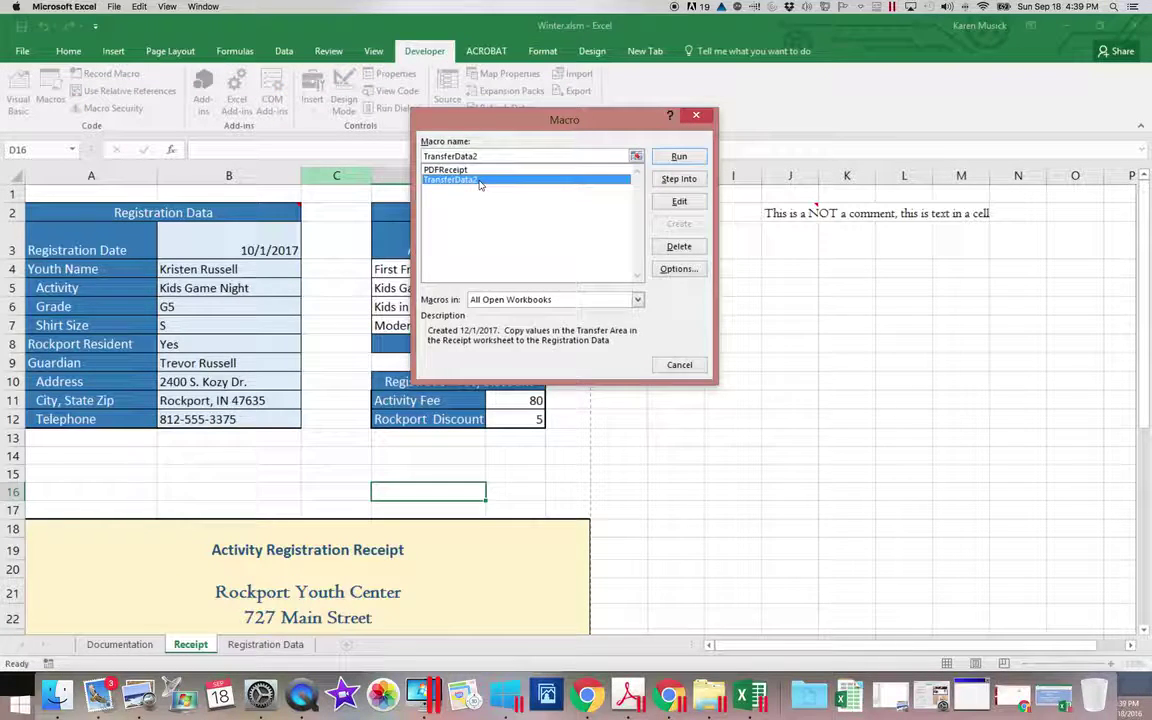
left_click(679, 157)
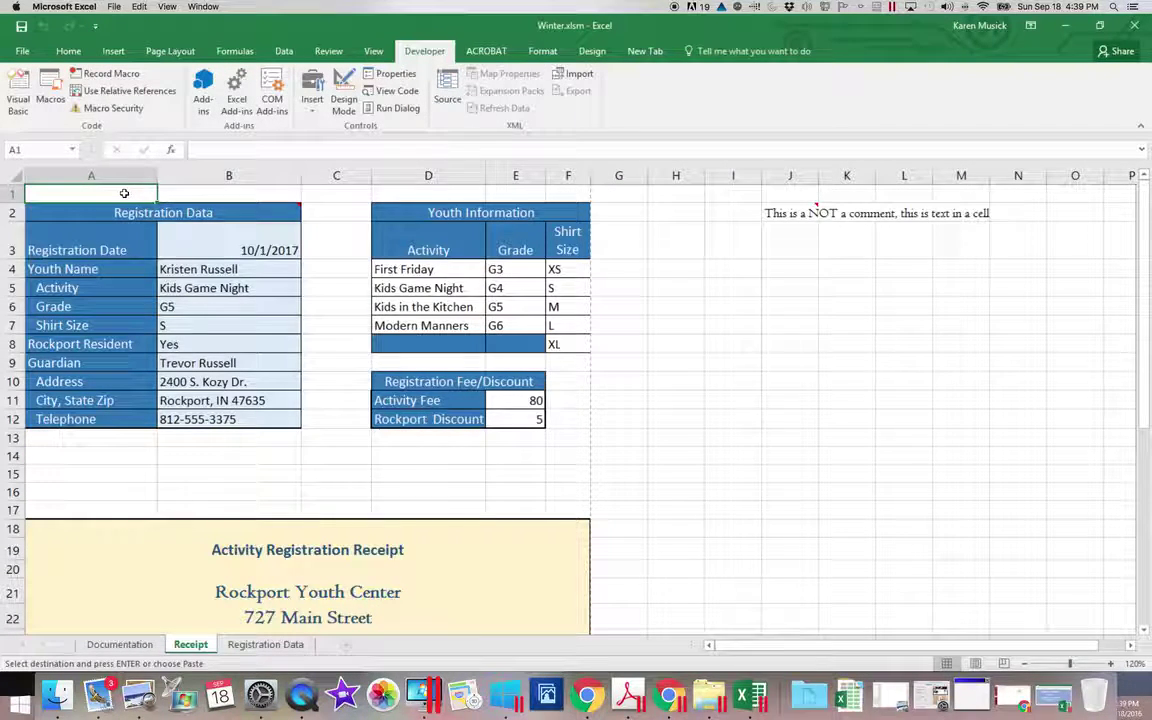
left_click(252, 648)
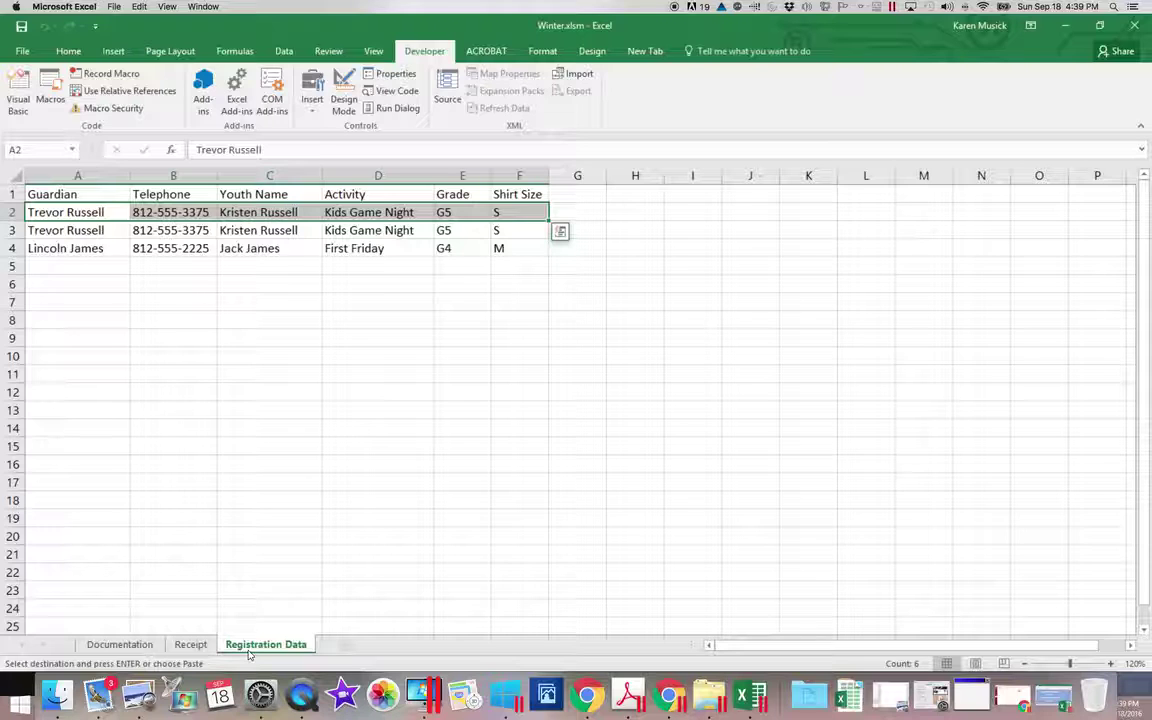
left_click(190, 645)
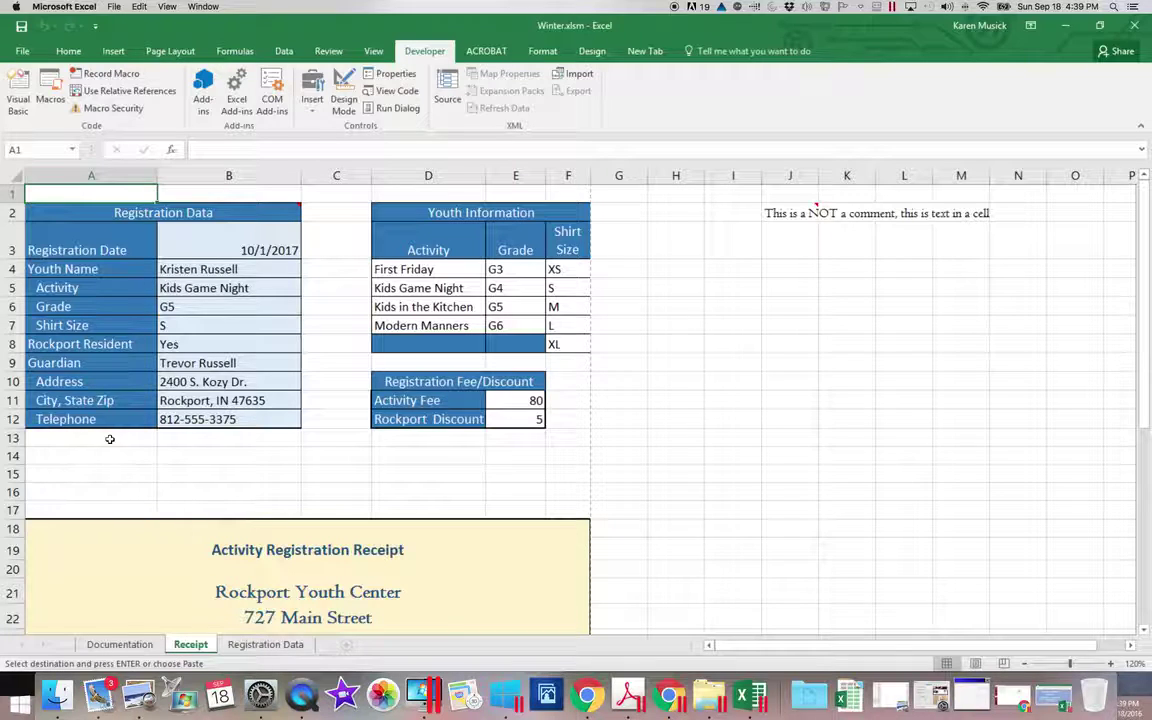
- Change the Receipt's Shirt Size in B7 from S to L, then press Ctrl+Home to return to the top of the sheet
left_click(257, 323)
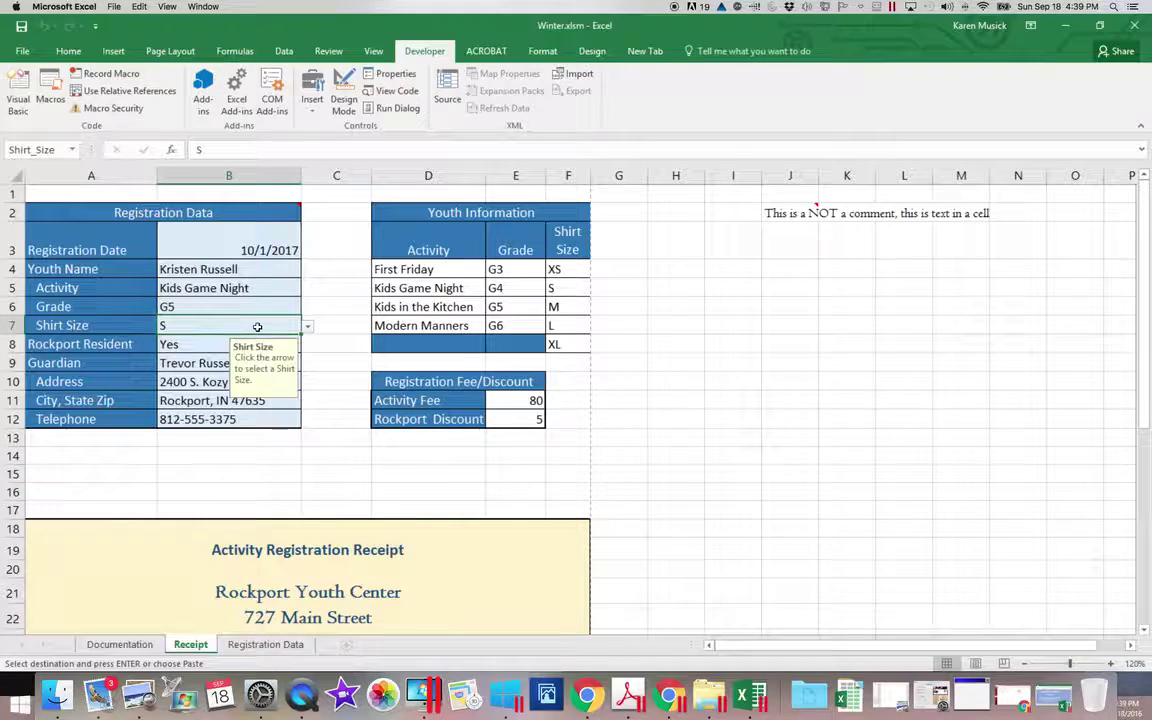
left_click(307, 326)
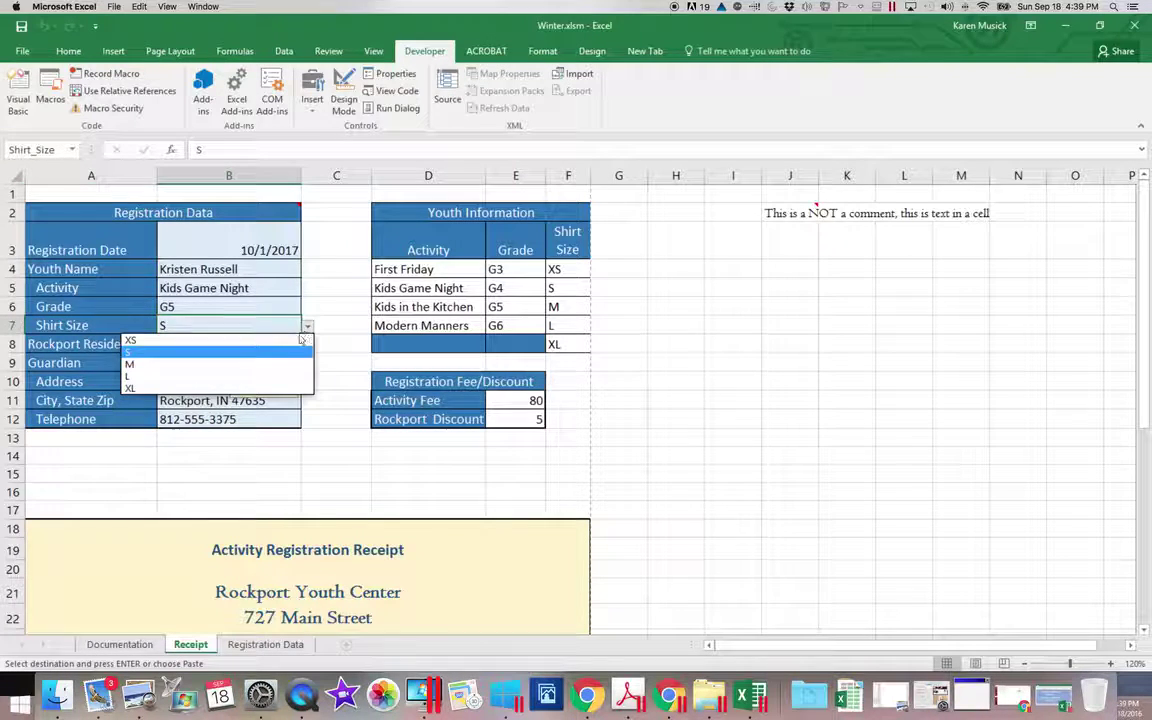
left_click(270, 377)
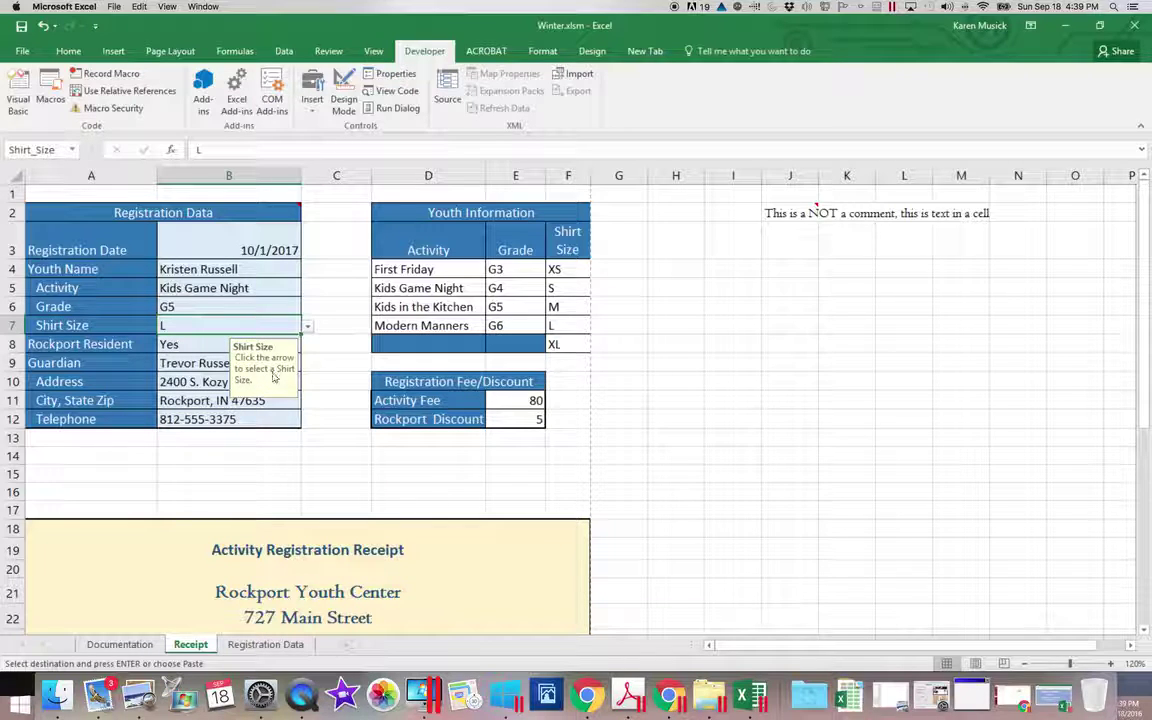
left_click(257, 476)
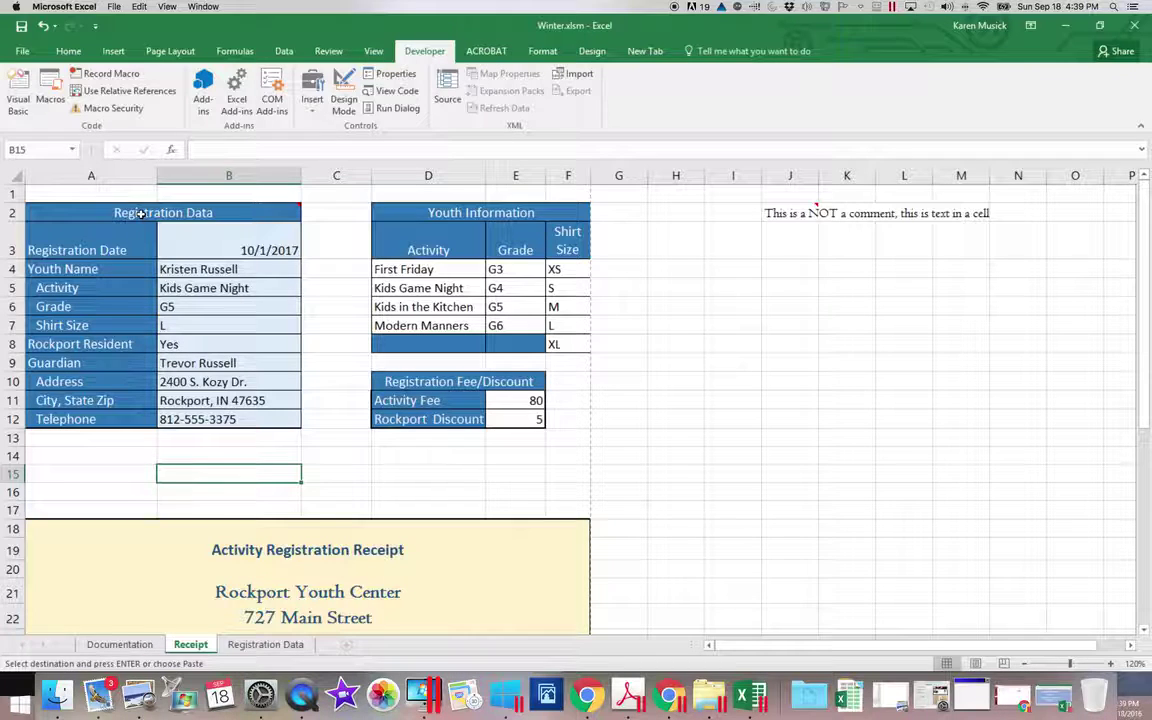
mouse_move(141, 213)
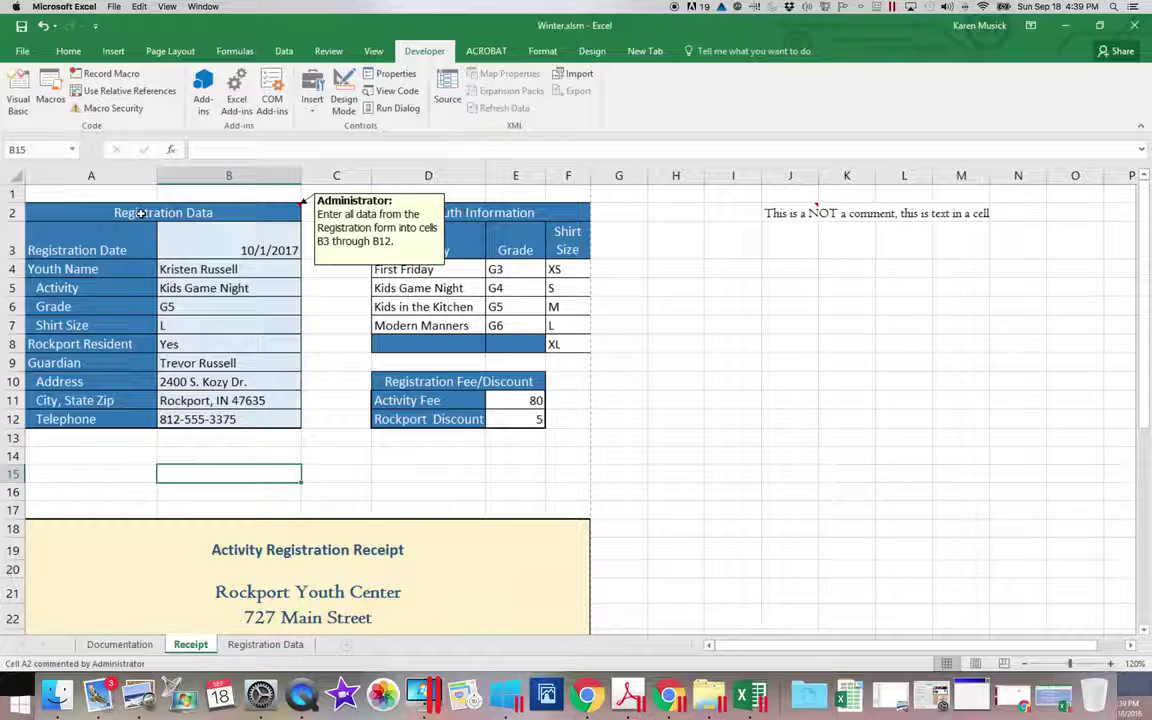
key("ctrl+Home")
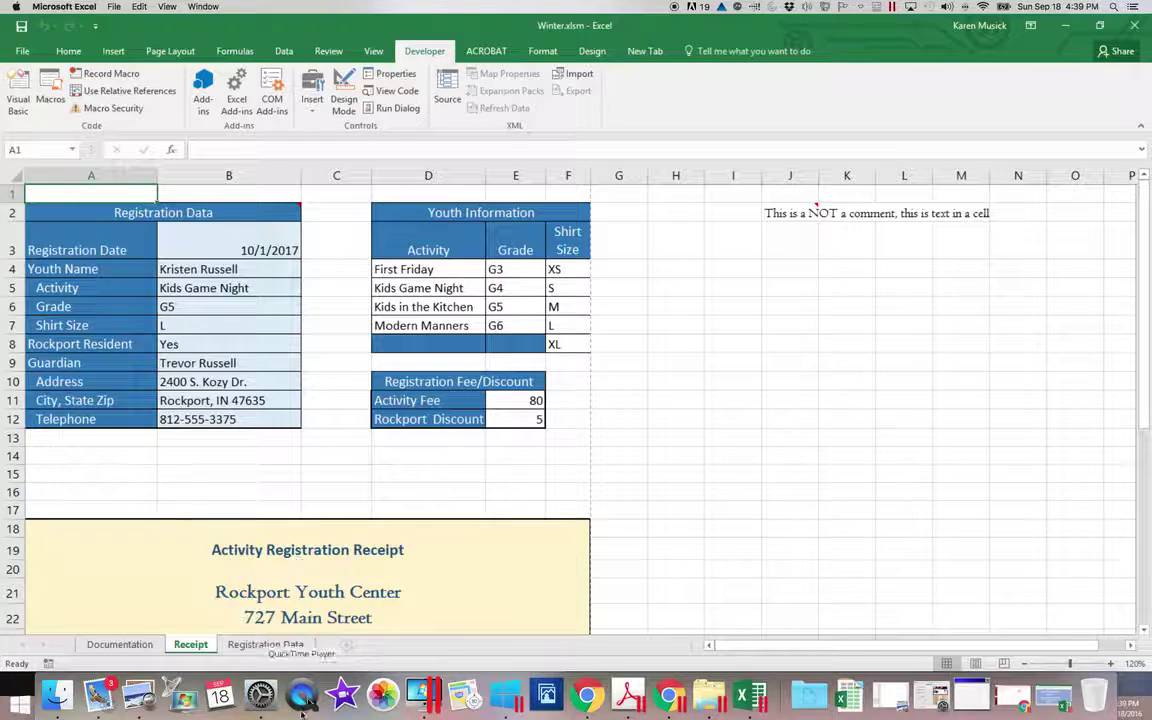
- Check the new Registration Data row 2 showing shirt size L, then return to the Receipt sheet
left_click(268, 644)
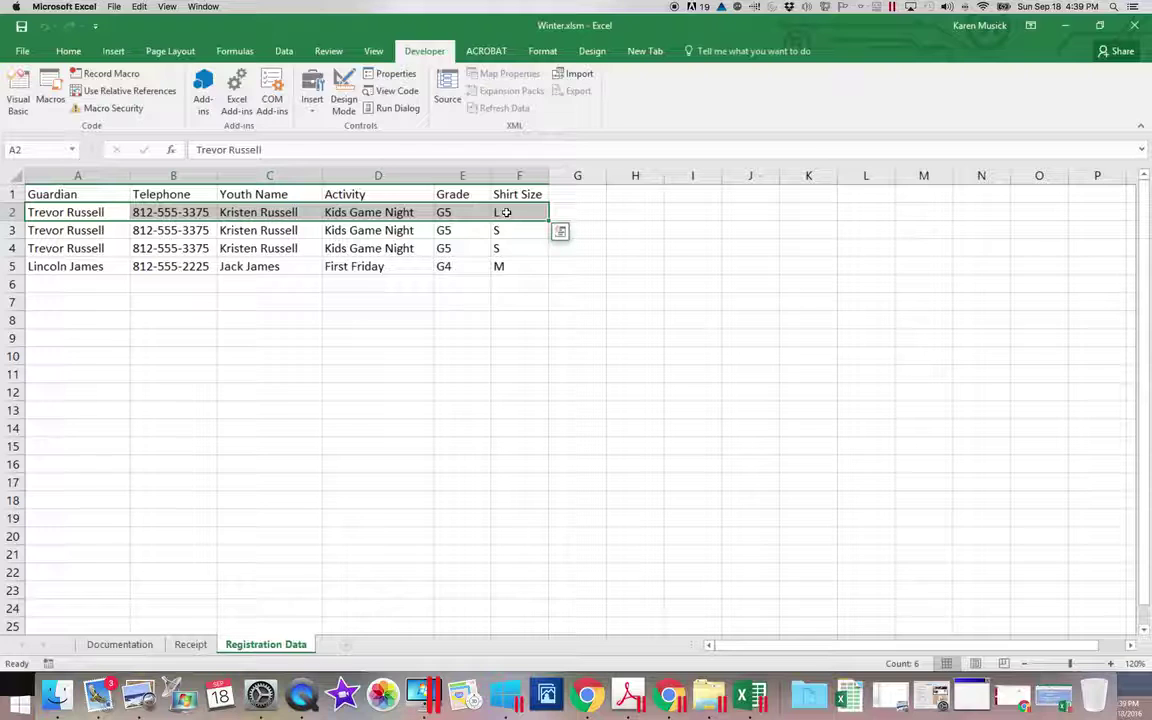
left_click(192, 646)
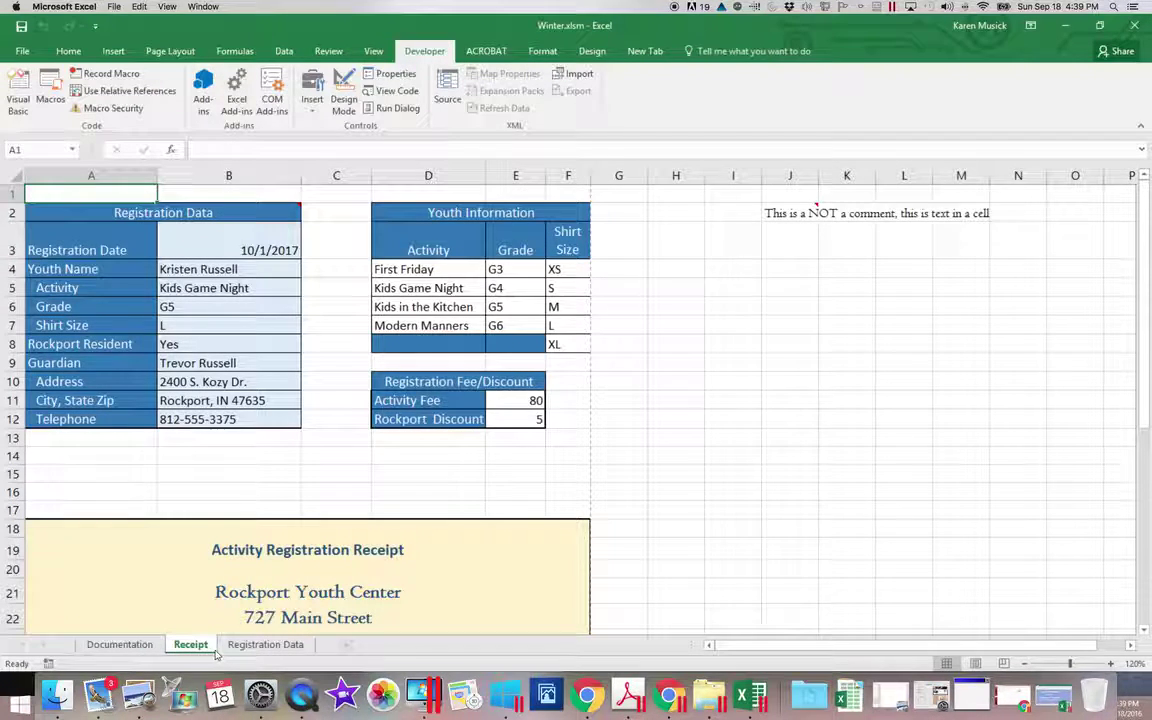